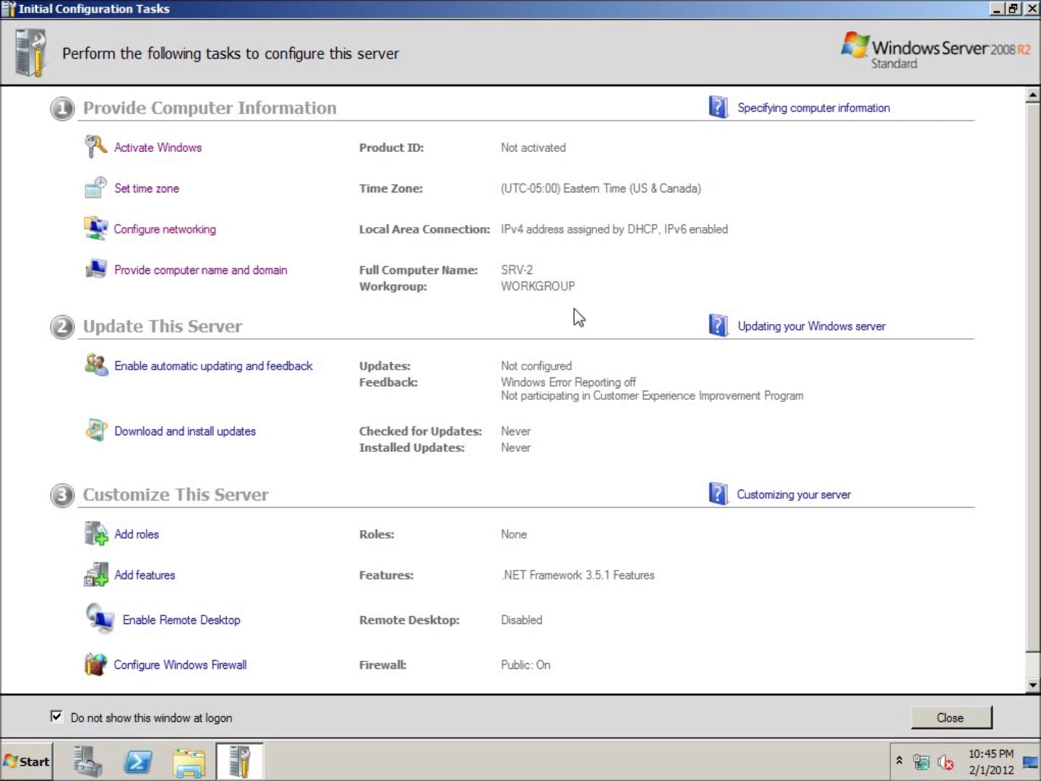
Uncheck TCP/IPv6 on the Local Area Connection and open its TCP/IPv4 properties.
right_click(215, 192)
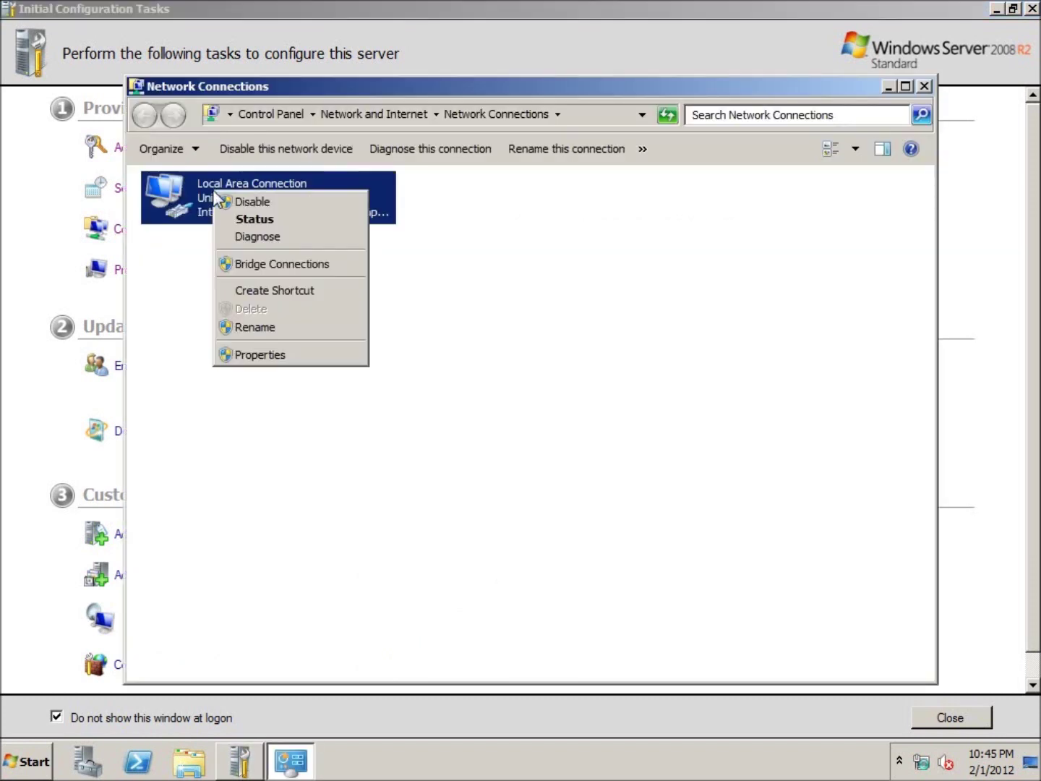
left_click(309, 357)
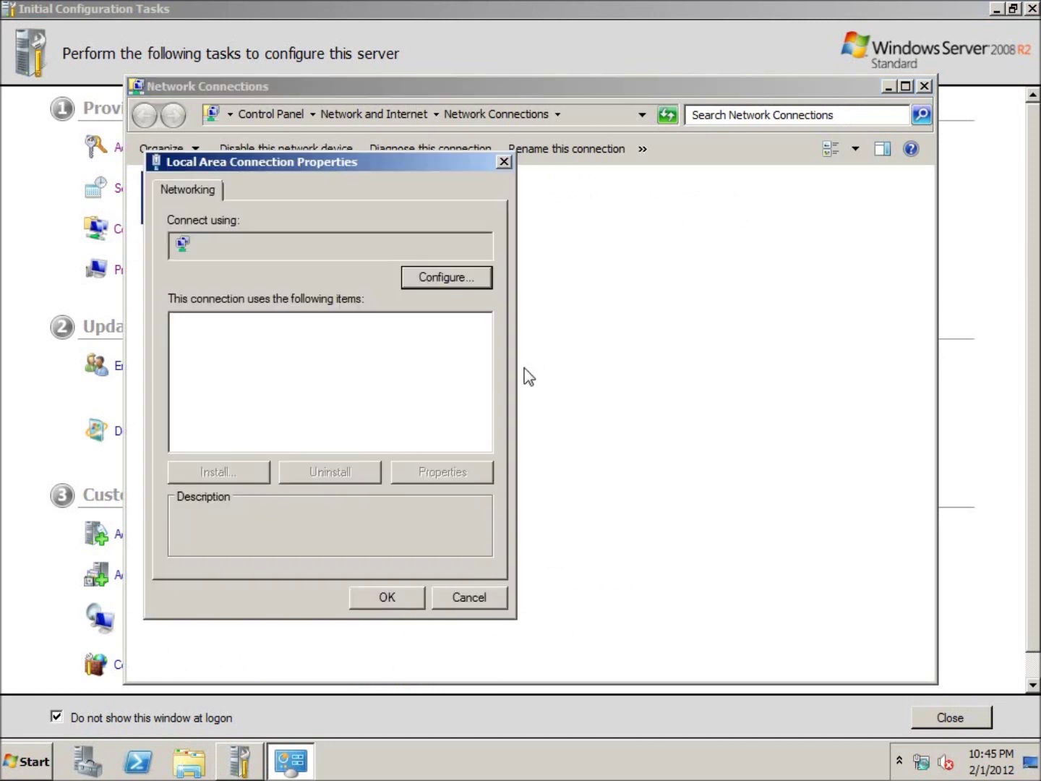
left_click(181, 373)
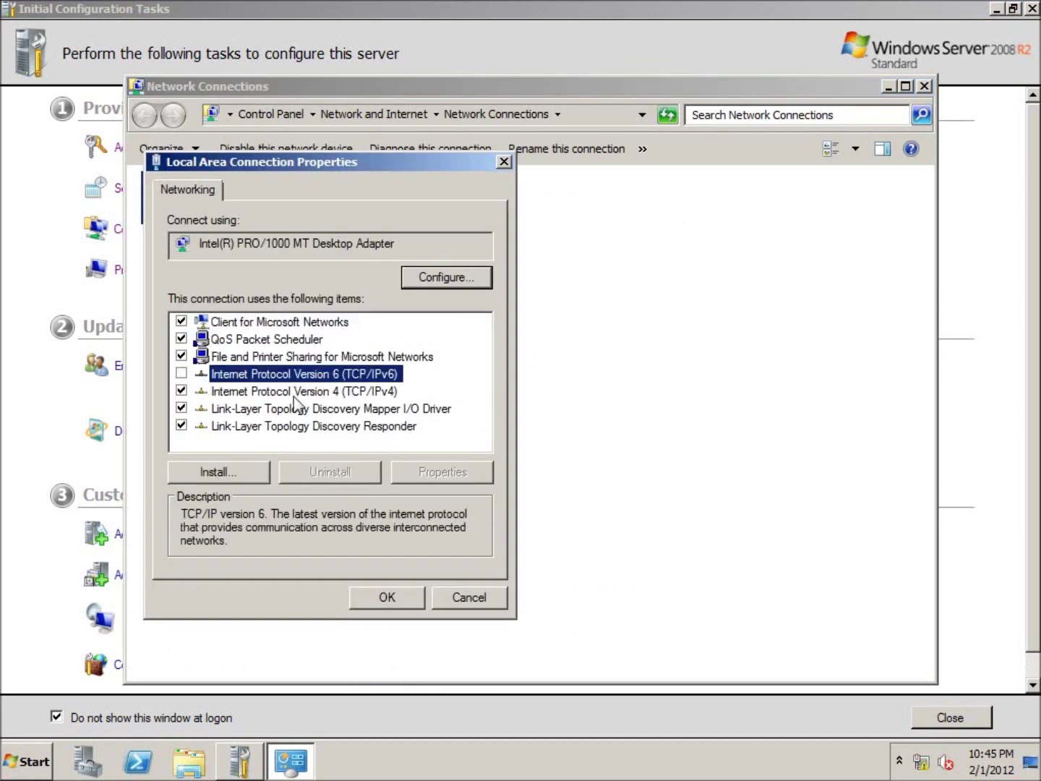
left_click(341, 393)
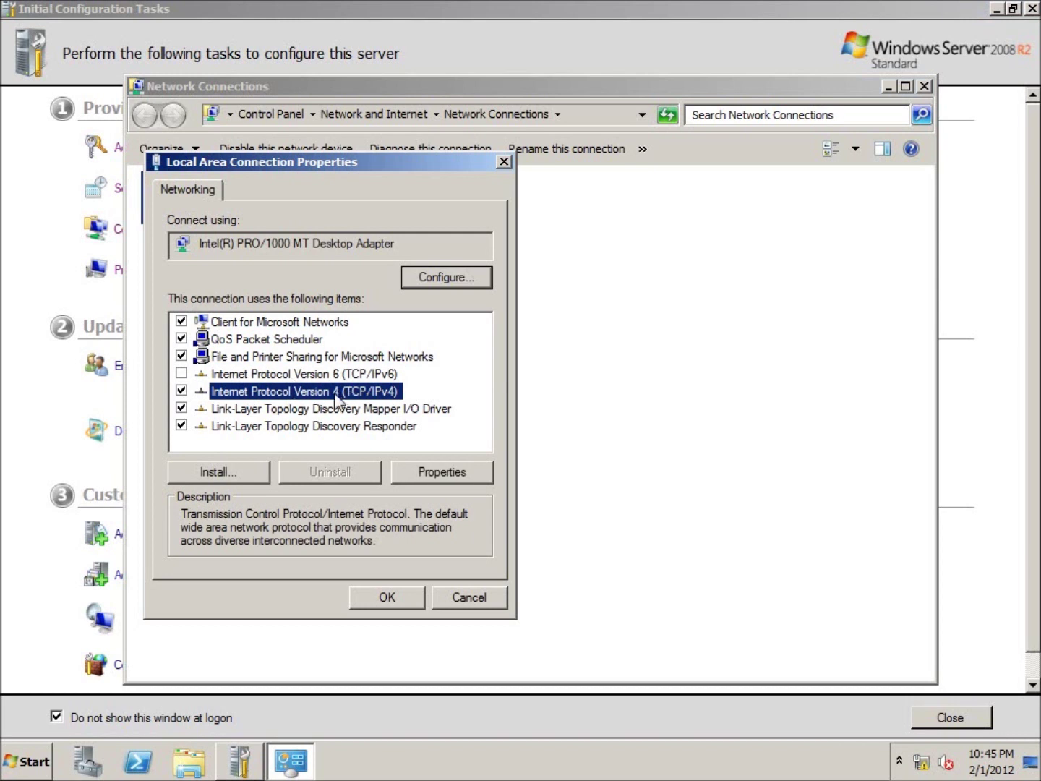
left_click(442, 472)
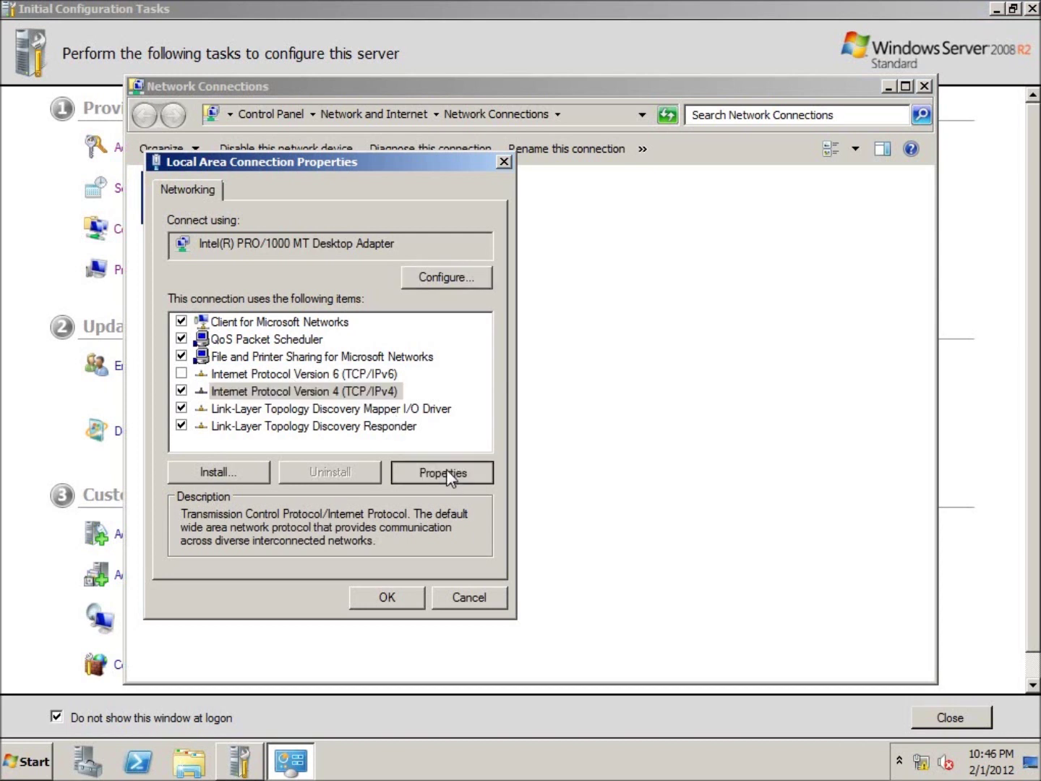
Switch TCP/IPv4 to 'Use the following IP address'.
left_click(213, 374)
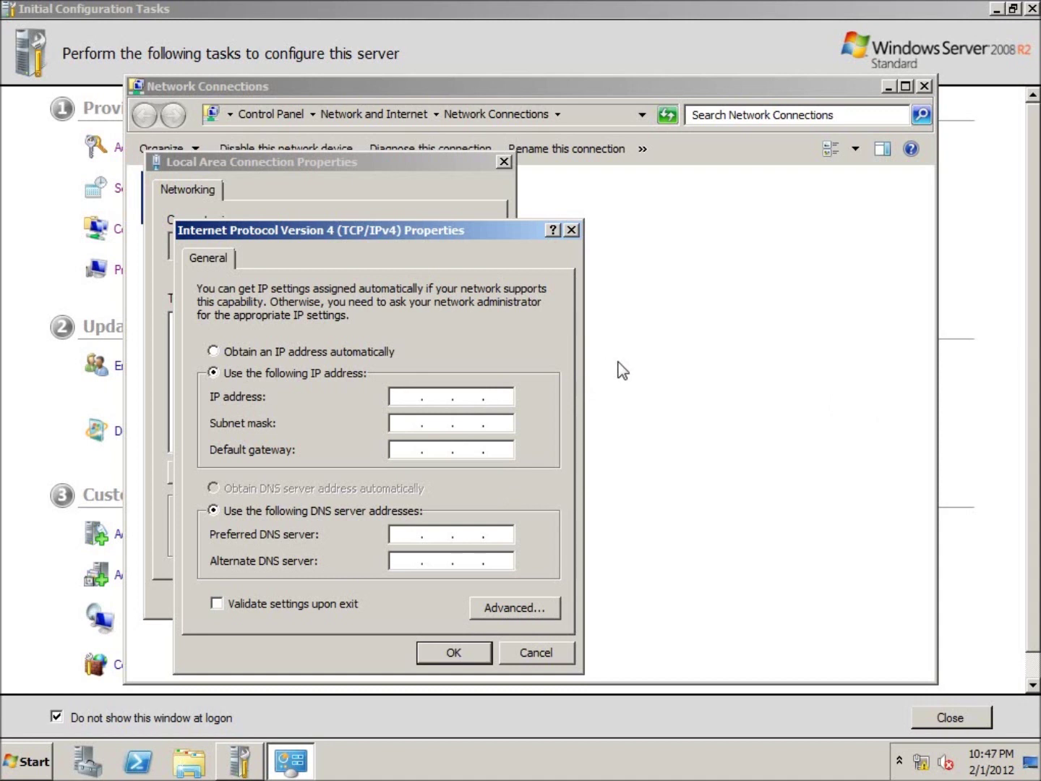
Enter IP 192.168.1.3, mask 255.255.255.0, gateway 192.168.1.1 and preferred DNS 192.168.1.2.
type("192.168.1.3")
key("Tab")
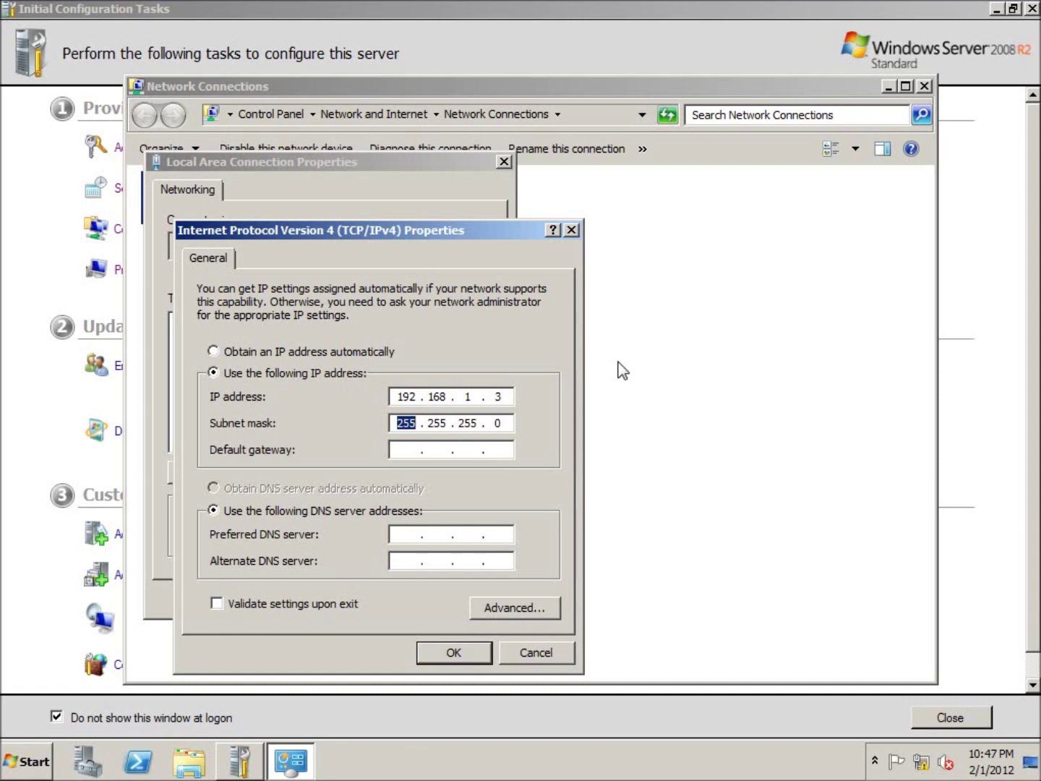
key("Tab")
type("192 . 168 . 1 .")
type("1")
key("Tab")
key("Tab")
type("192.168.")
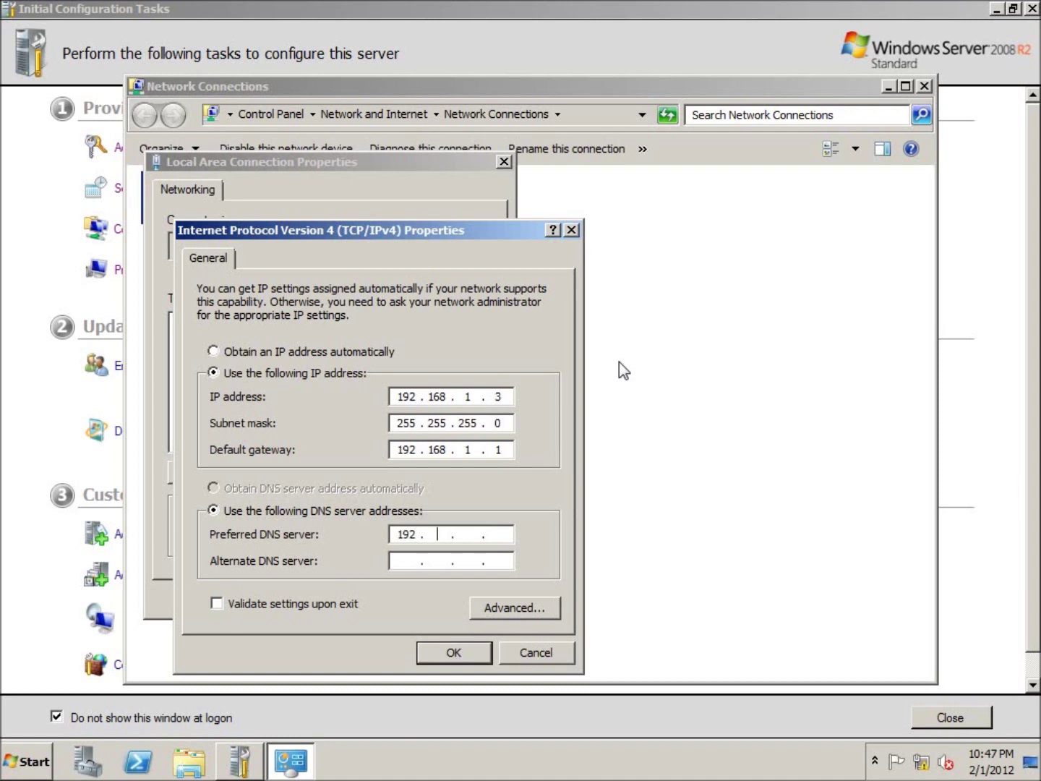
type("1.2")
Apply the static IP settings, close Network Connections and Initial Configuration Tasks, and start Add Roles.
left_click(456, 653)
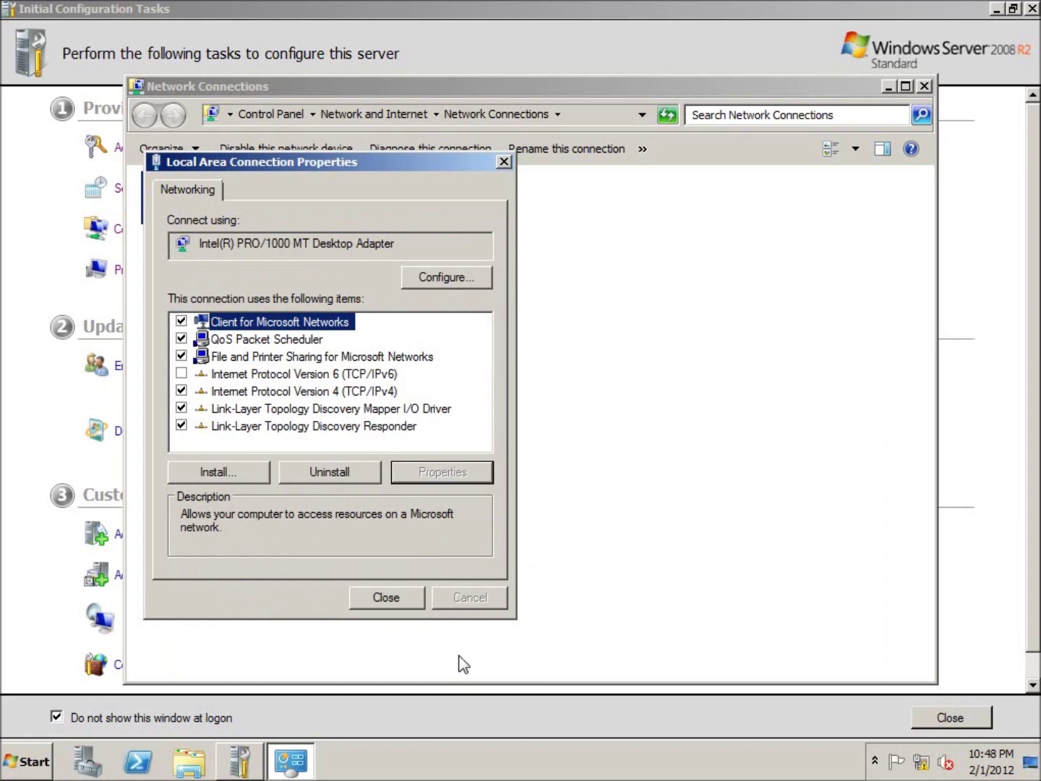
left_click(386, 597)
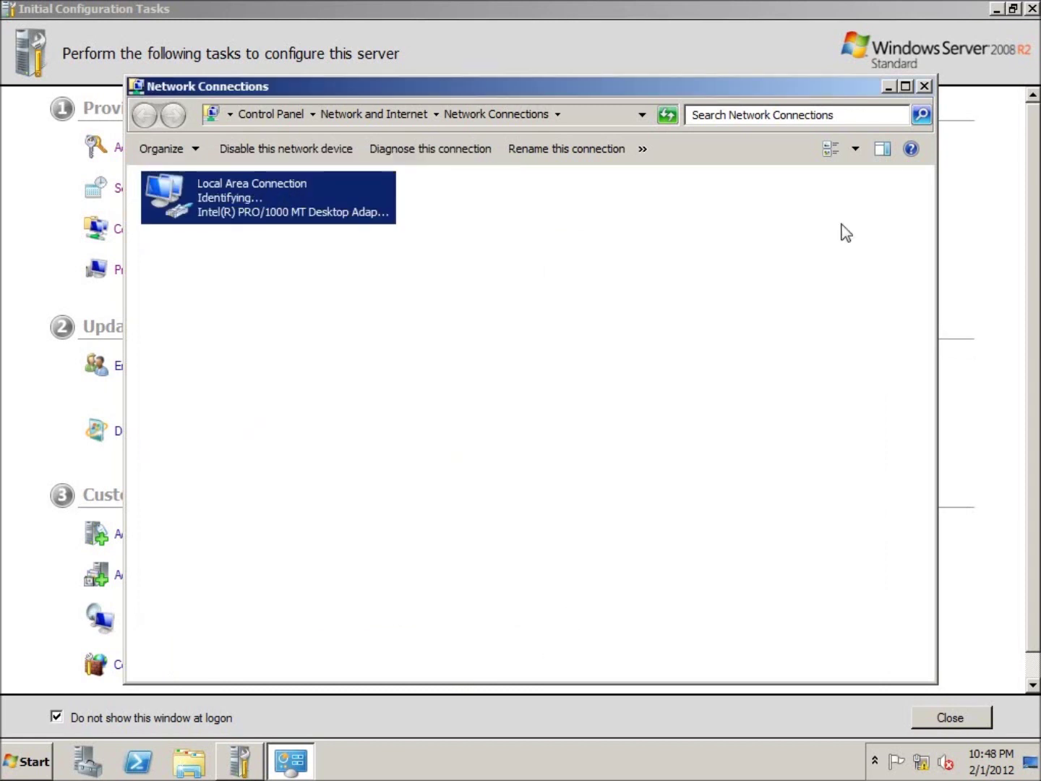
left_click(924, 87)
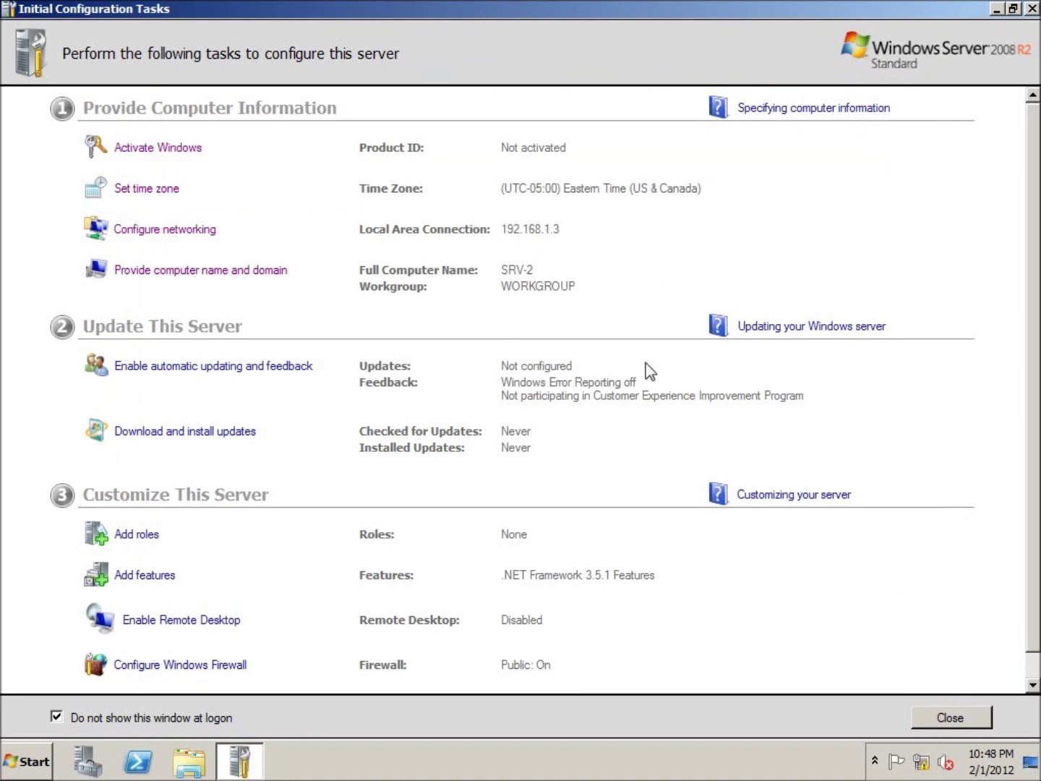
left_click(1033, 9)
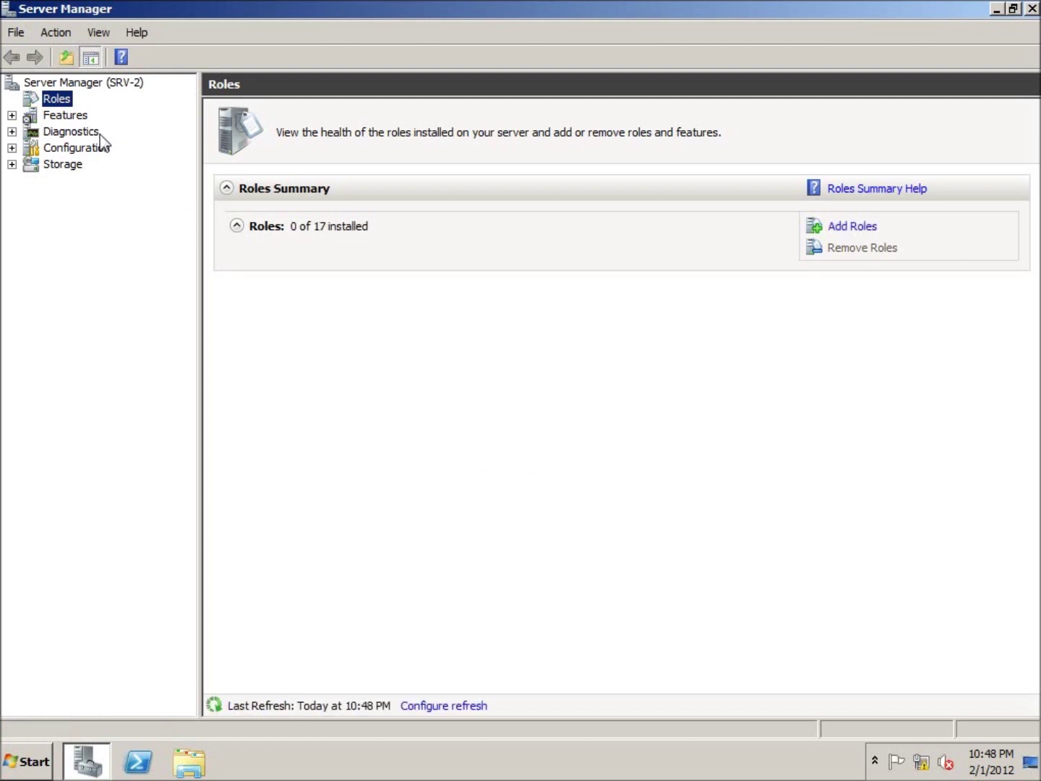
left_click(821, 228)
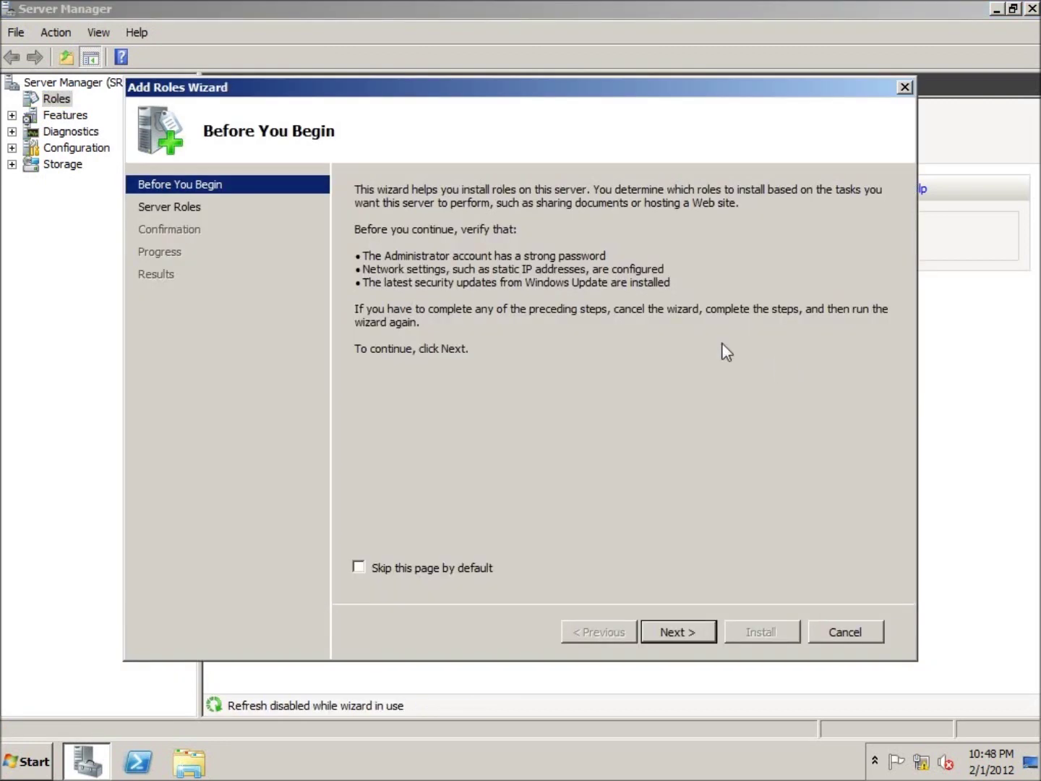
Install the Active Directory Domain Services role via the Add Roles Wizard, then close Server Manager.
left_click(666, 632)
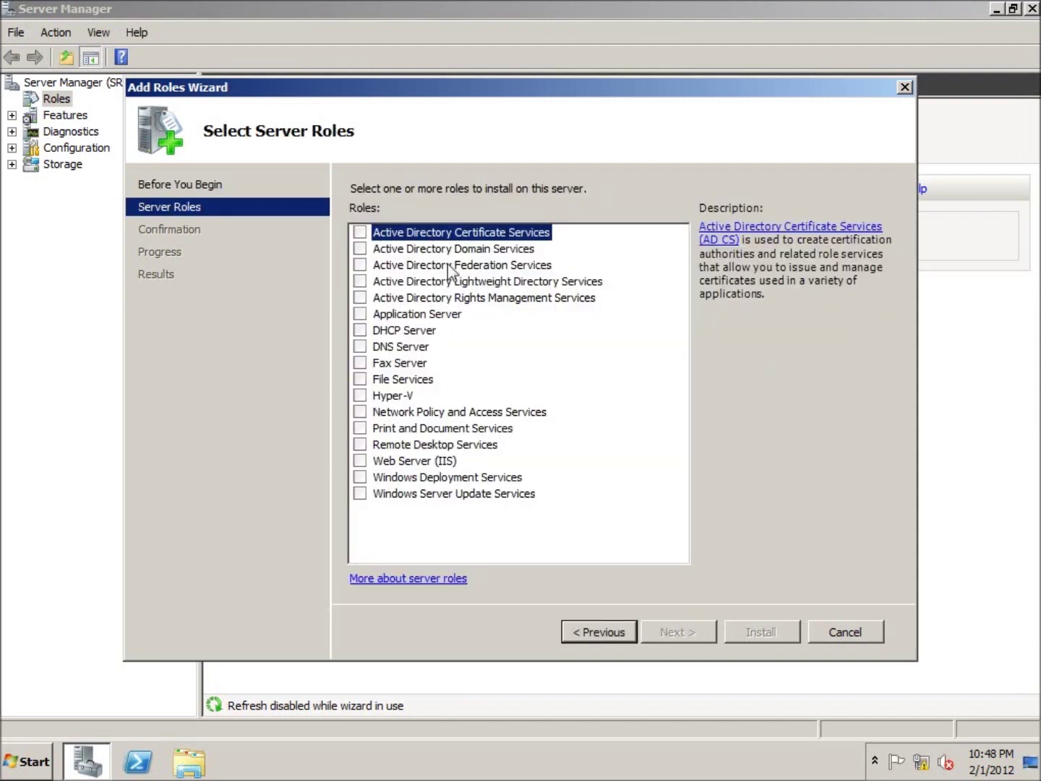
left_click(460, 249)
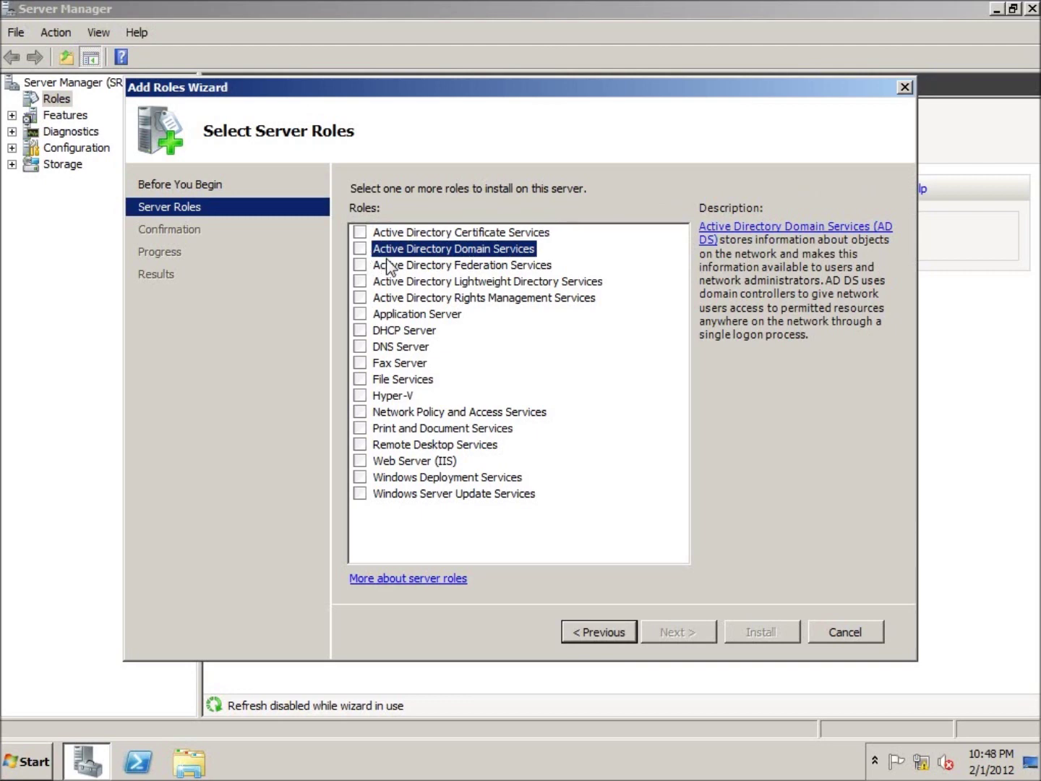
key("space")
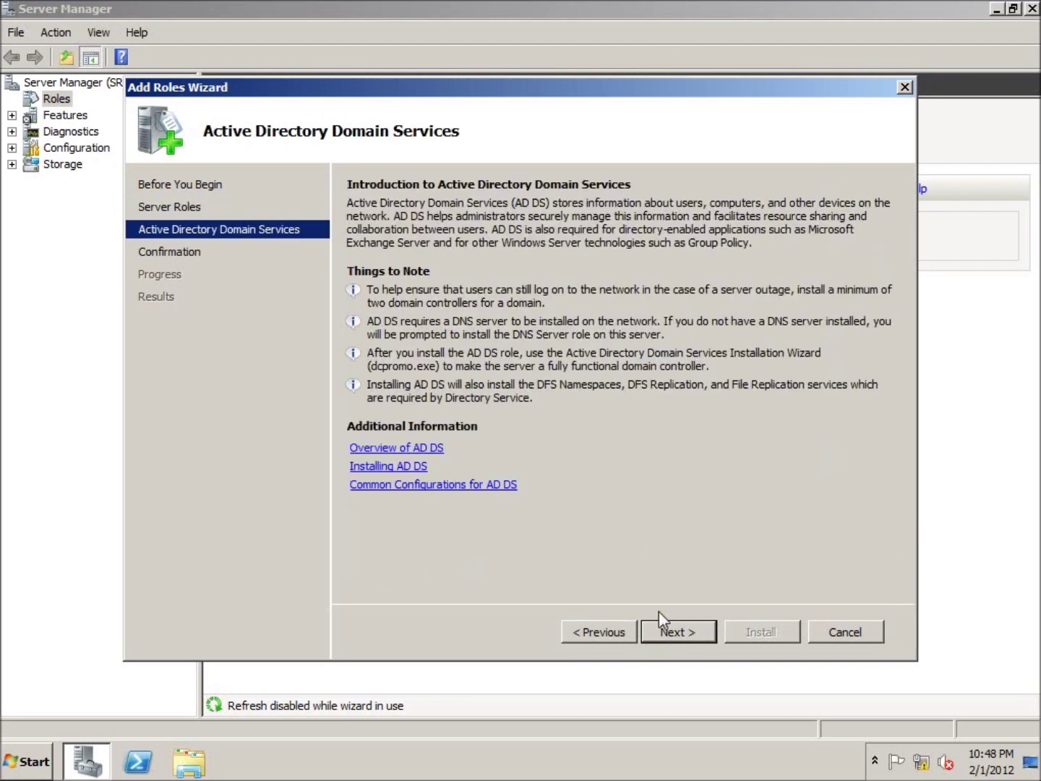
left_click(677, 631)
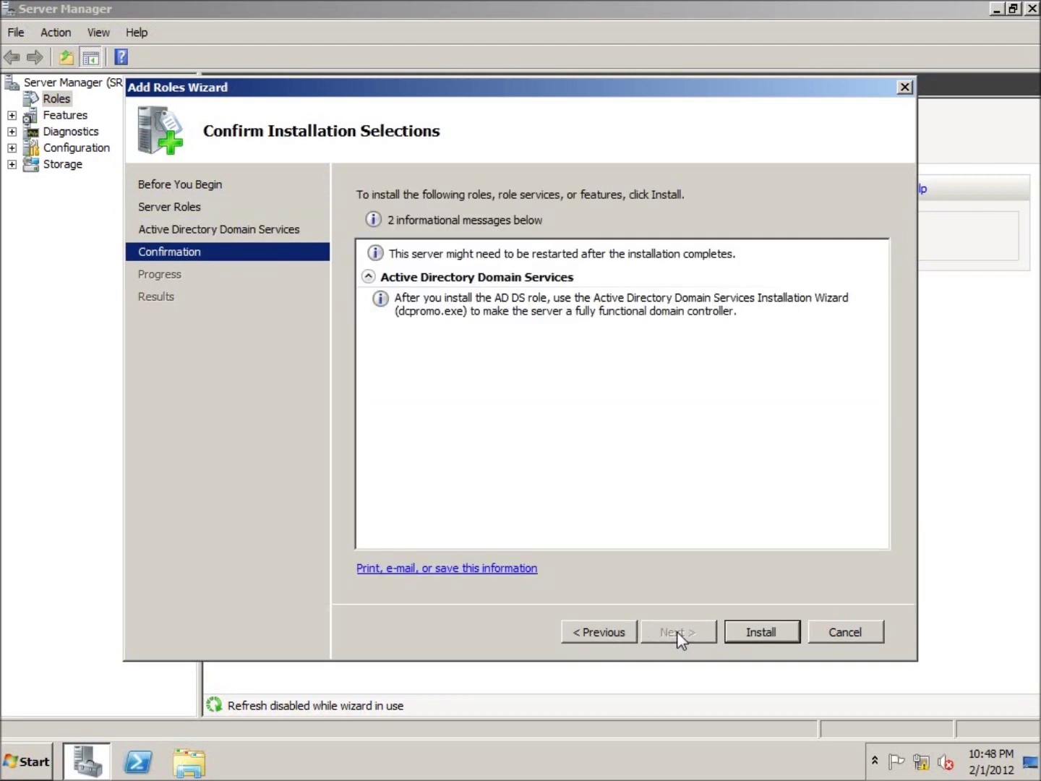
left_click(745, 632)
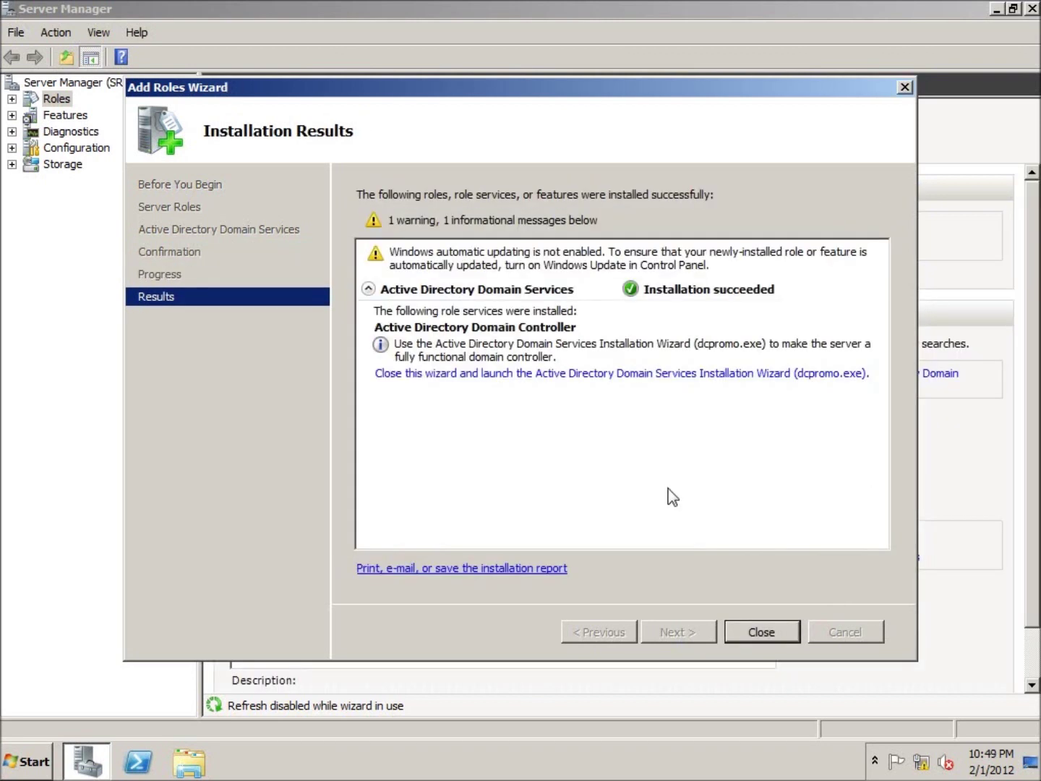
left_click(769, 632)
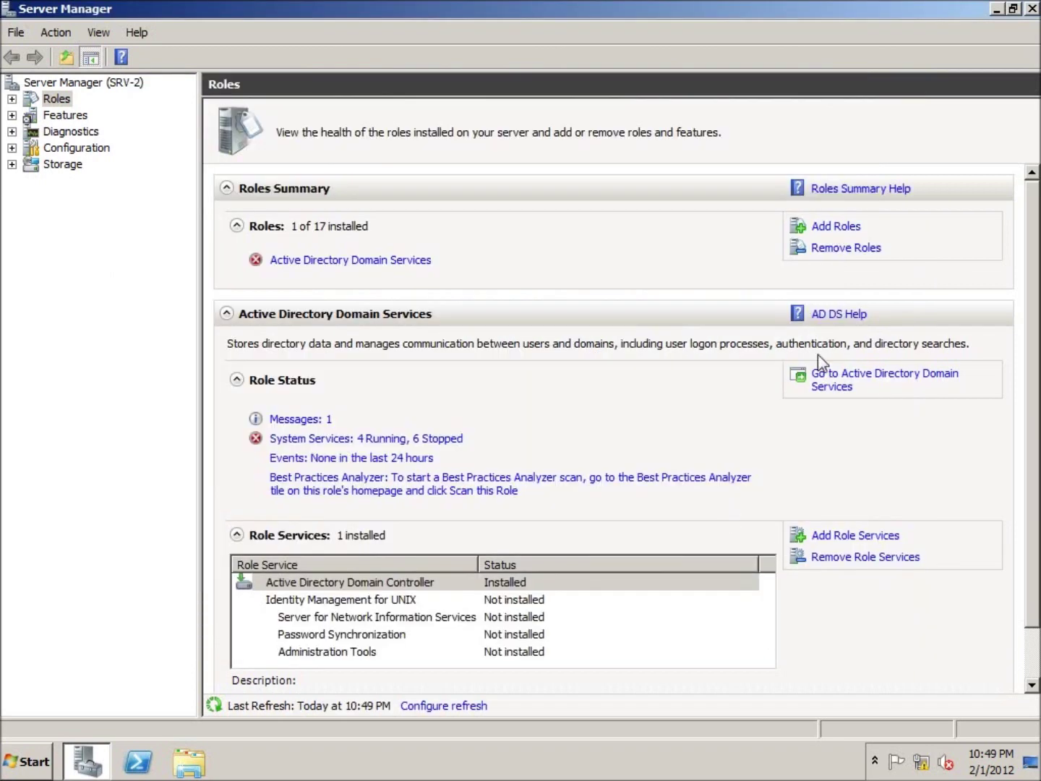
left_click(1033, 9)
Launch the dcpromo wizard from the Start menu search.
left_click(36, 762)
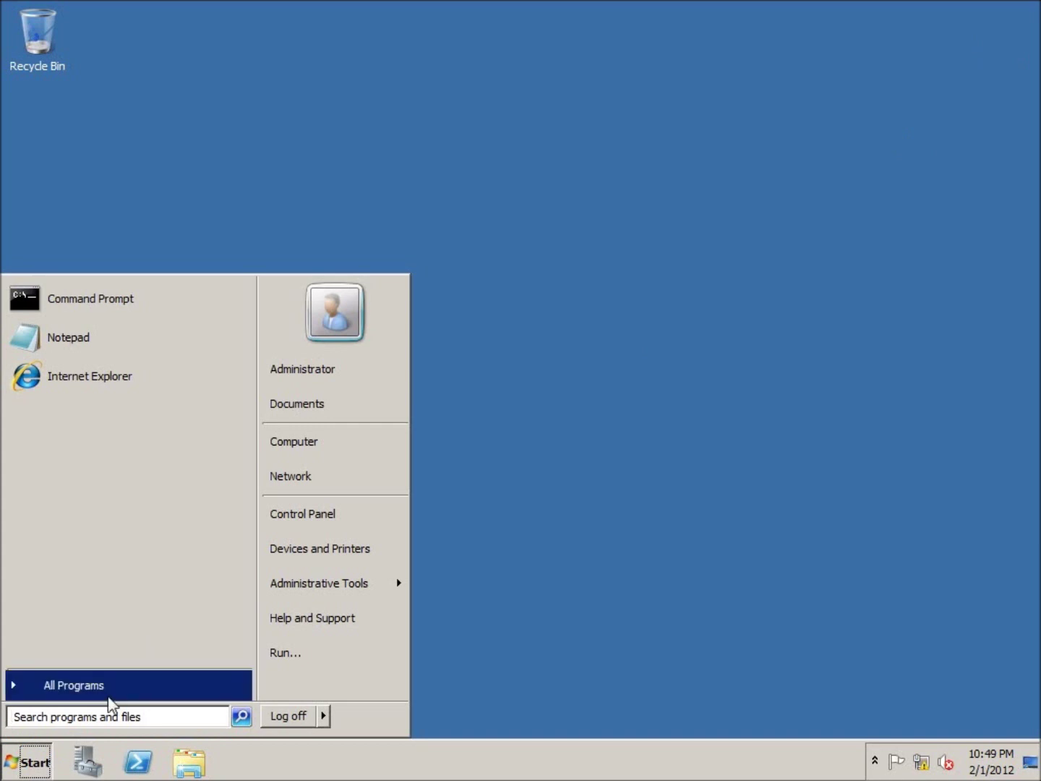
left_click(118, 715)
type("dcp")
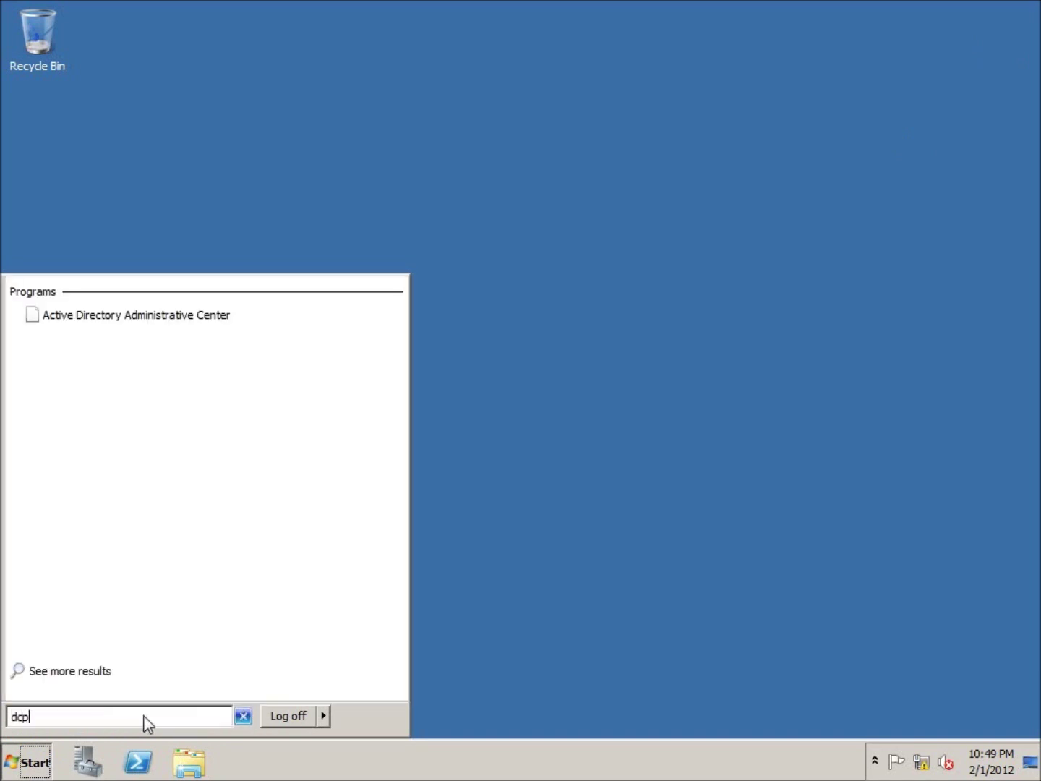
type("romo")
key("Return")
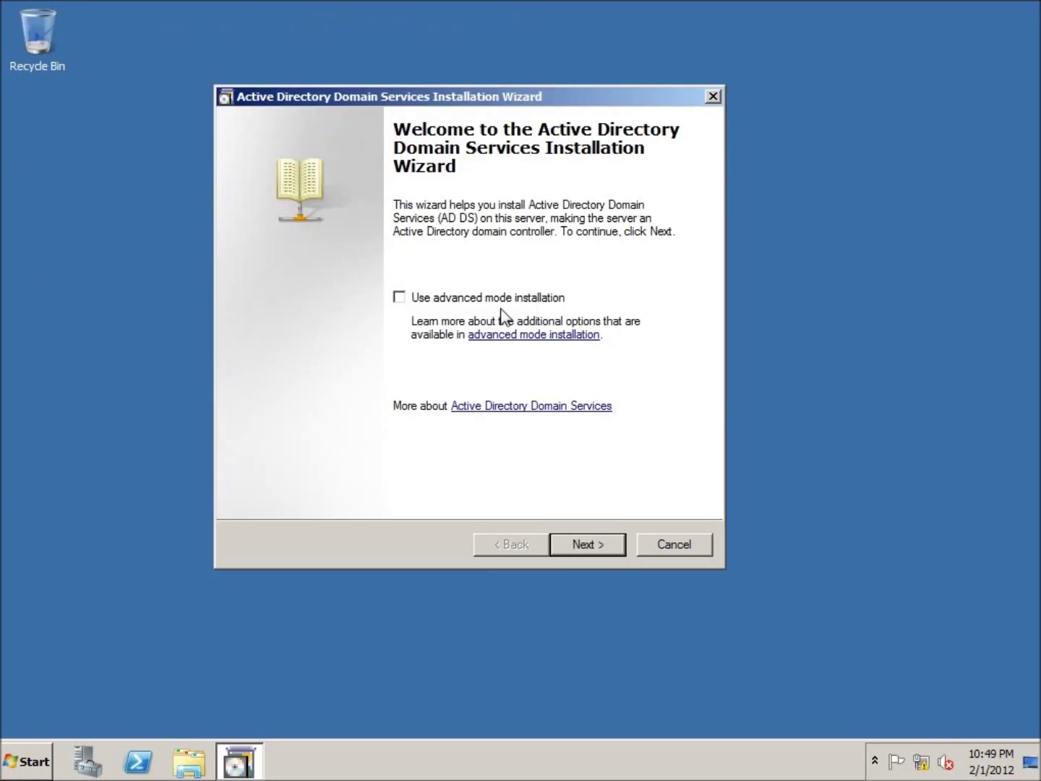
Choose Existing forest with 'Add a domain controller to an existing domain'.
left_click(585, 544)
left_click(588, 544)
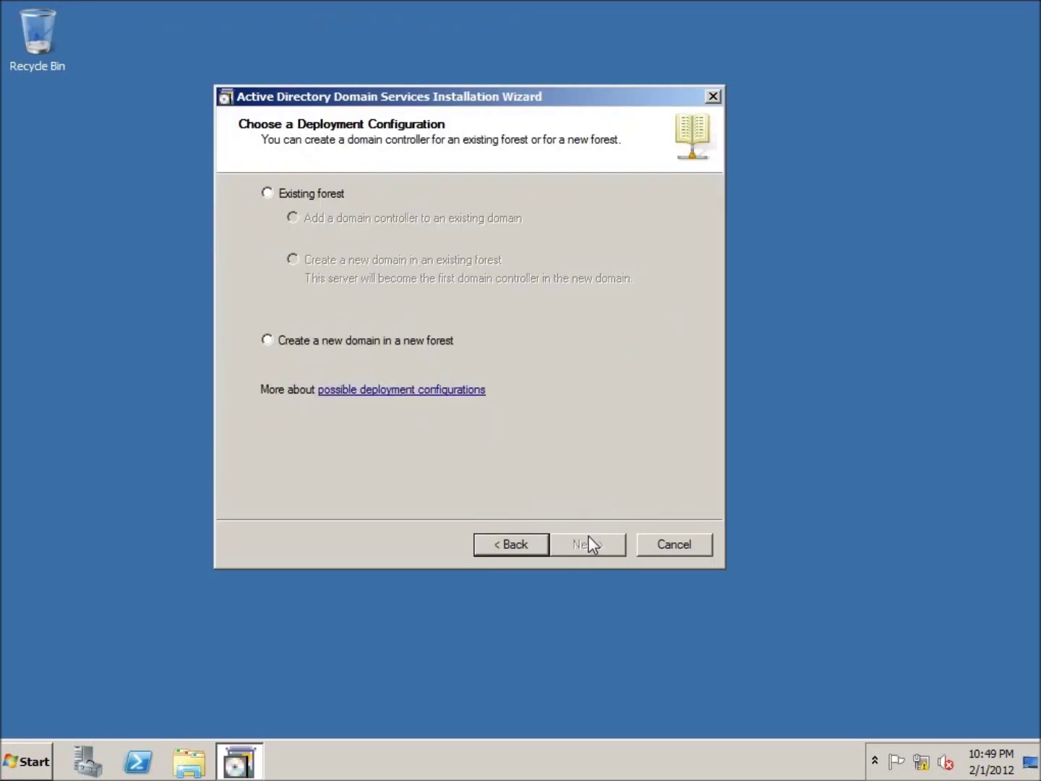
left_click(269, 194)
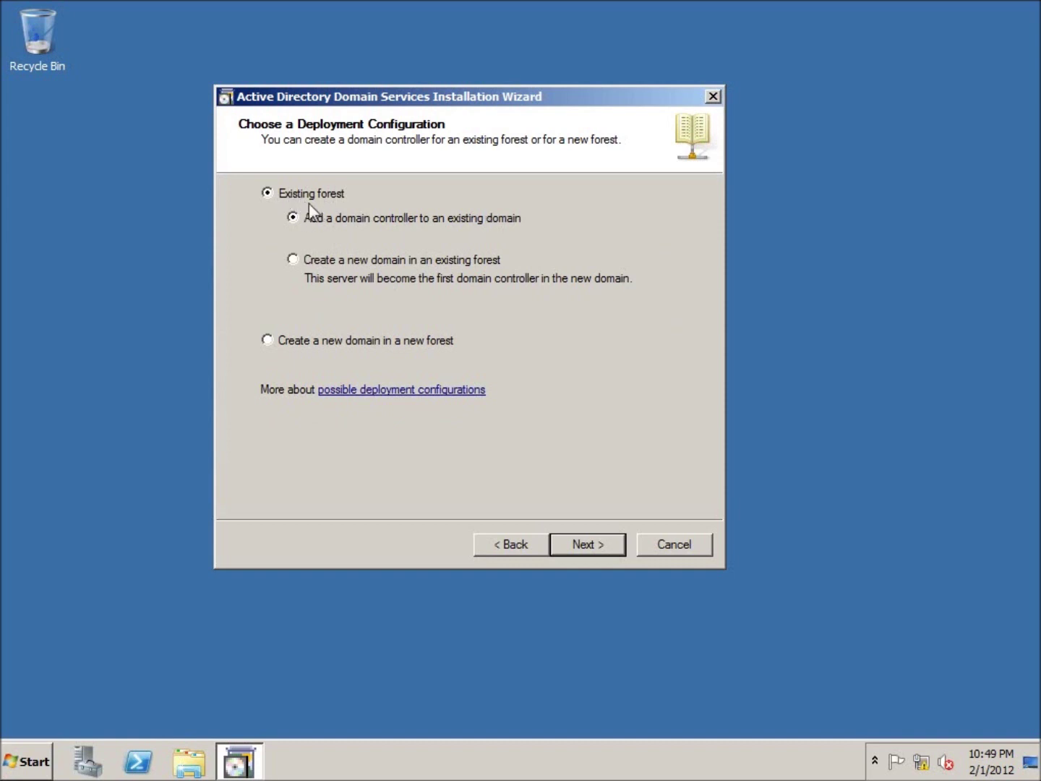
Enter penning as the domain and supply the administrator account and its password as credentials.
left_click(590, 548)
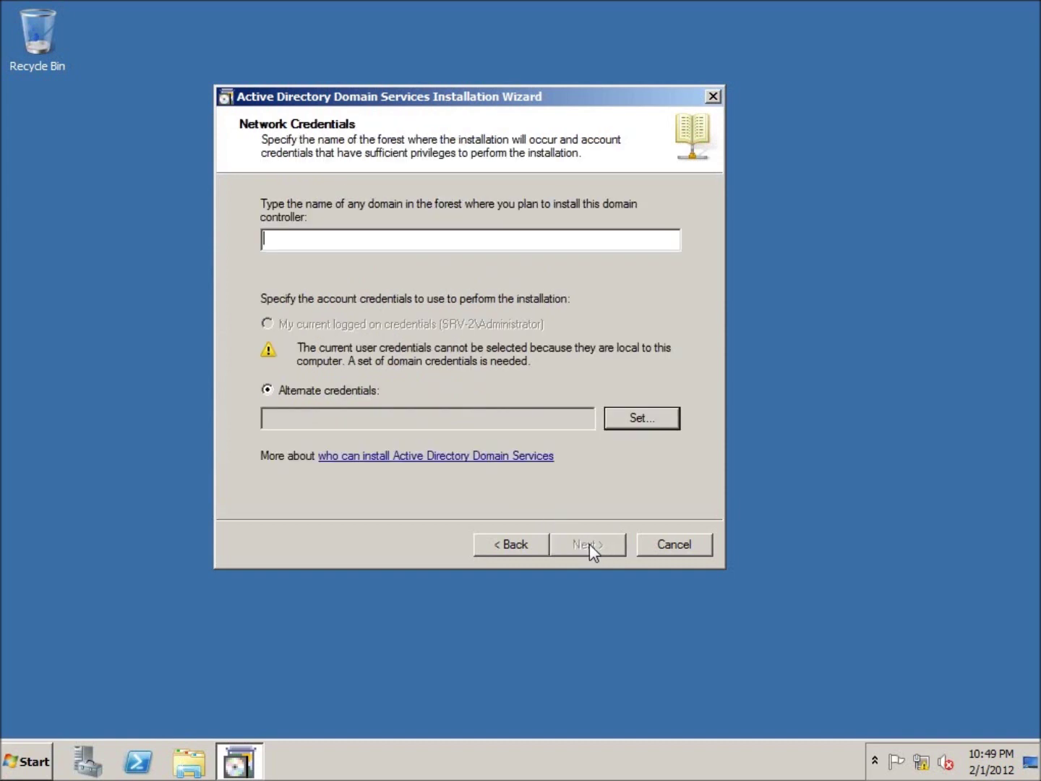
type("penning")
left_click(642, 419)
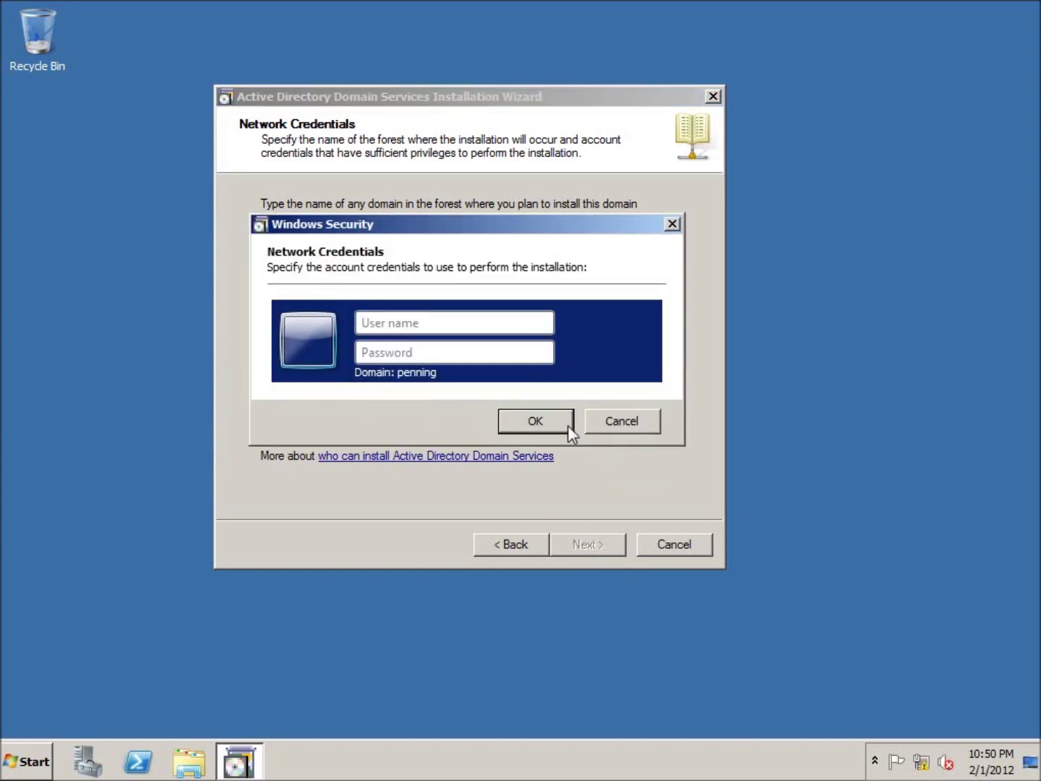
left_click(385, 326)
type("administrator")
key("Tab")
type("********")
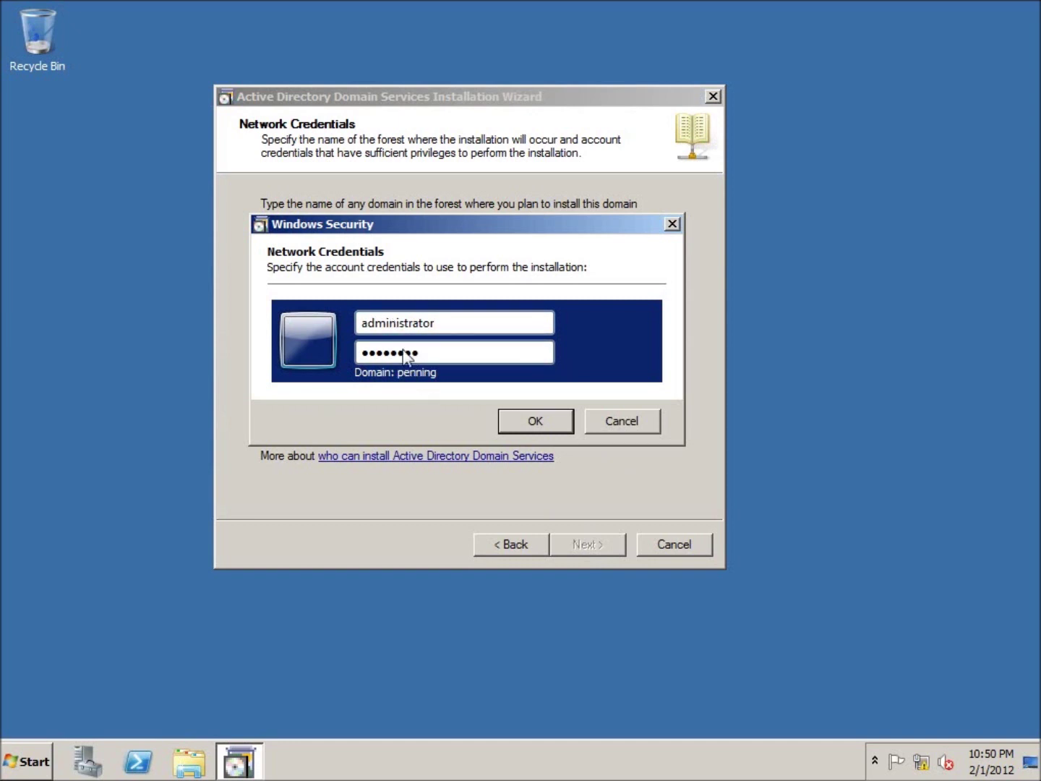
left_click(535, 421)
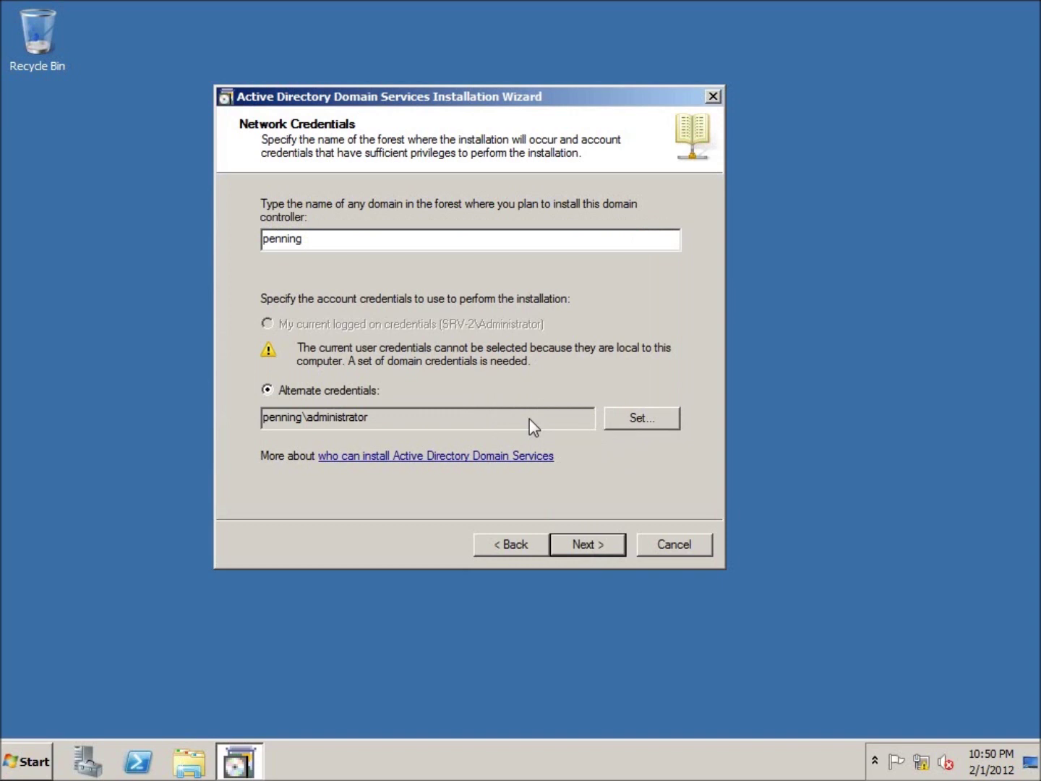
left_click(576, 543)
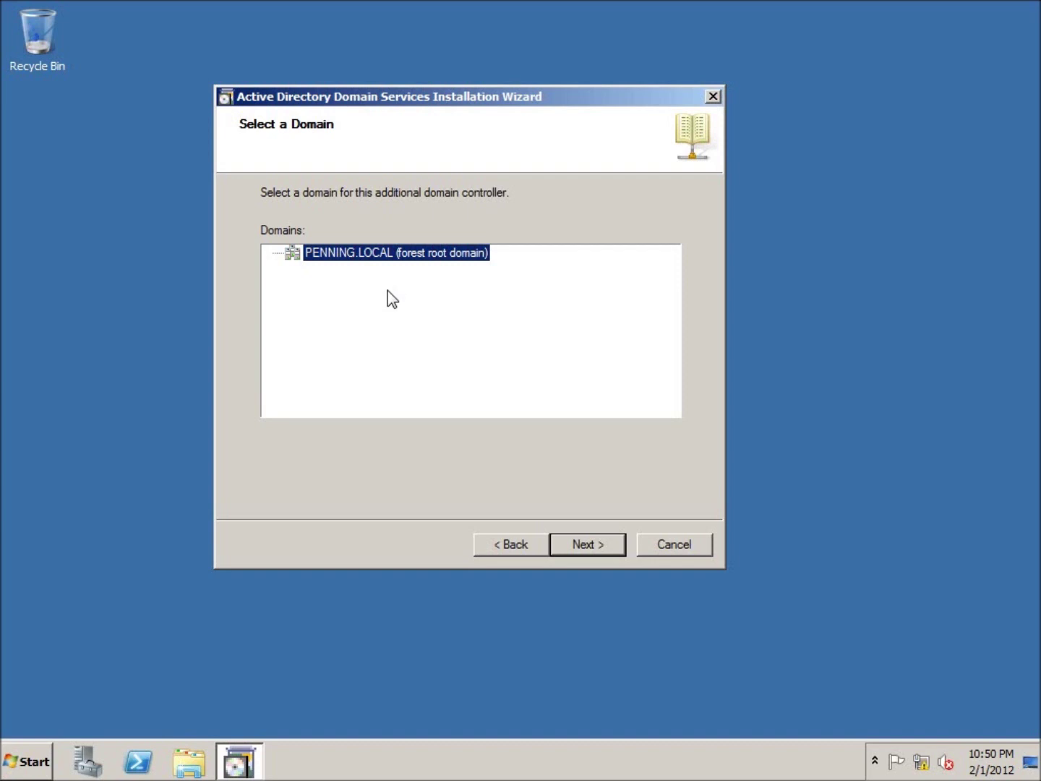
Keep PENNING.LOCAL as the target domain and Default-First-Site-Name as the site.
left_click(586, 545)
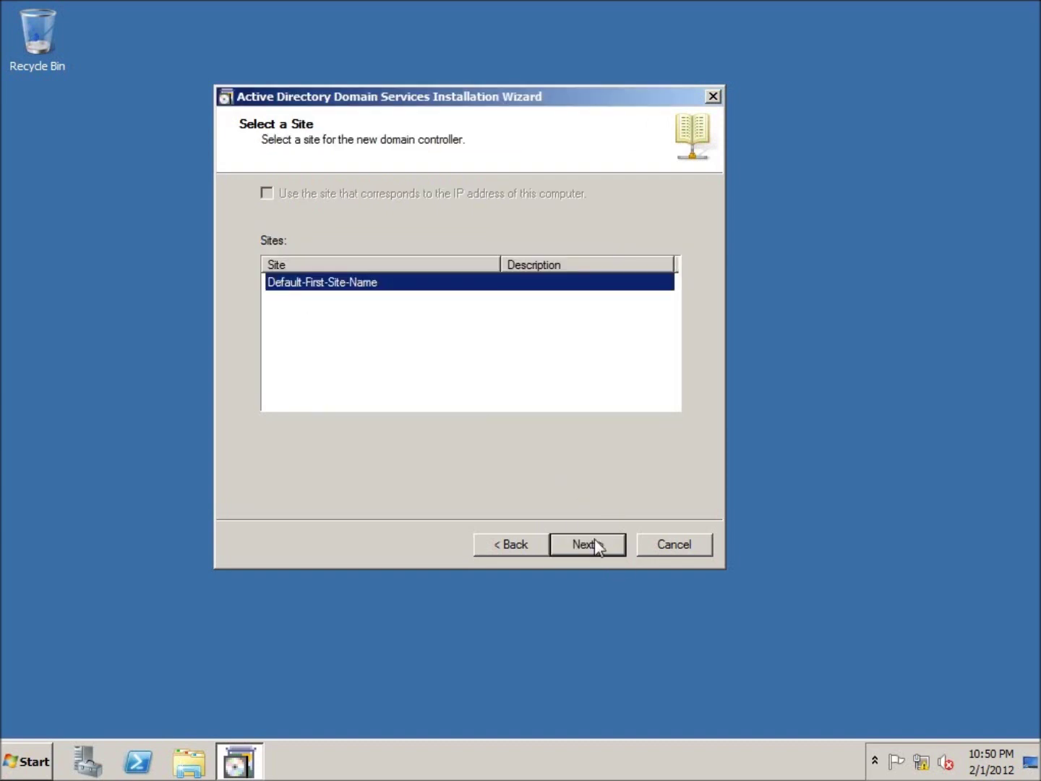
left_click(596, 538)
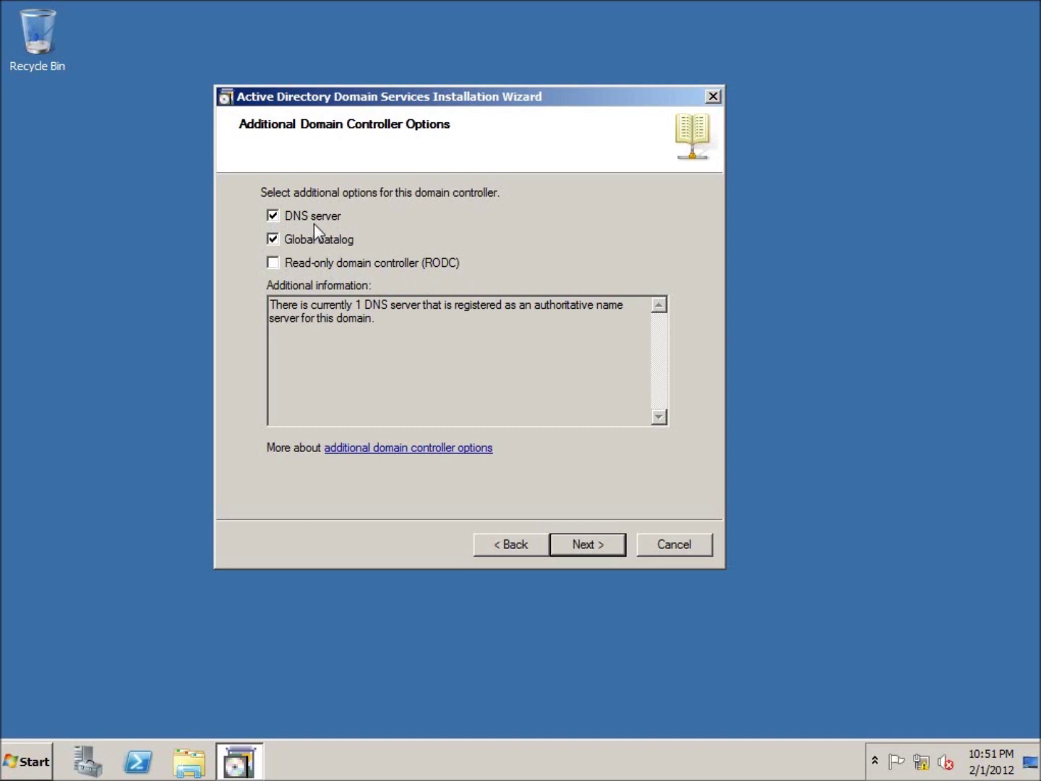
Keep DNS server and Global catalog checked and accept the DNS delegation warning.
left_click(595, 546)
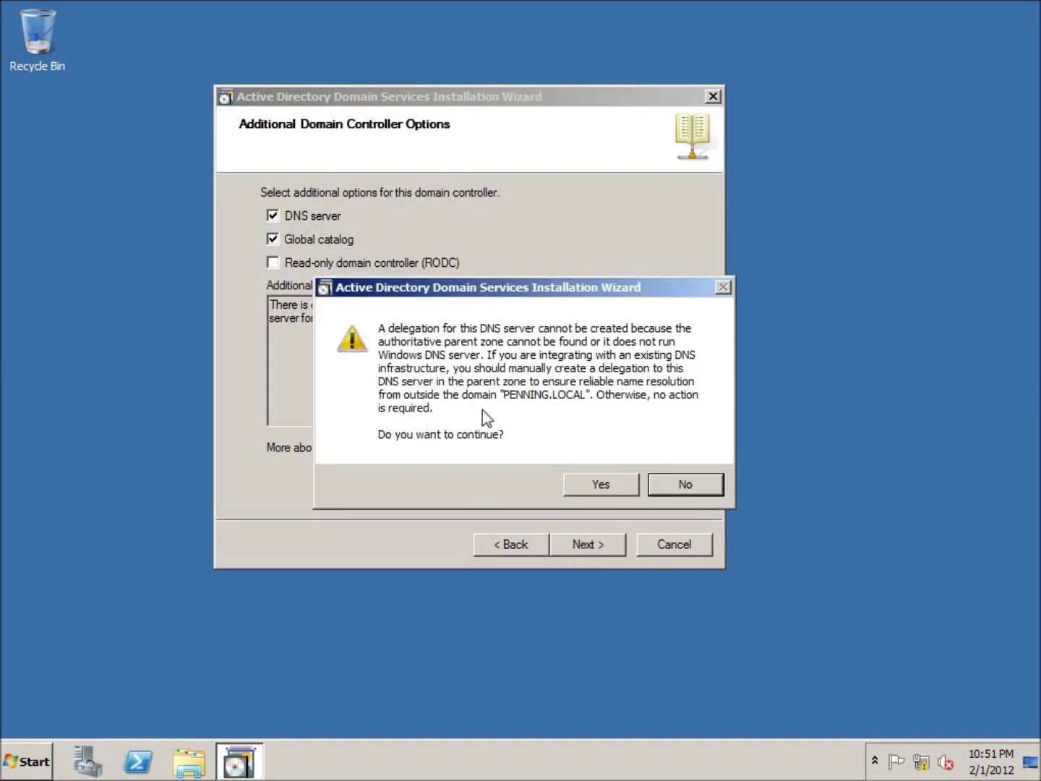
left_click(603, 486)
Keep default database, log and SYSVOL locations, set the DSRM password, and reboot on completion.
left_click(604, 543)
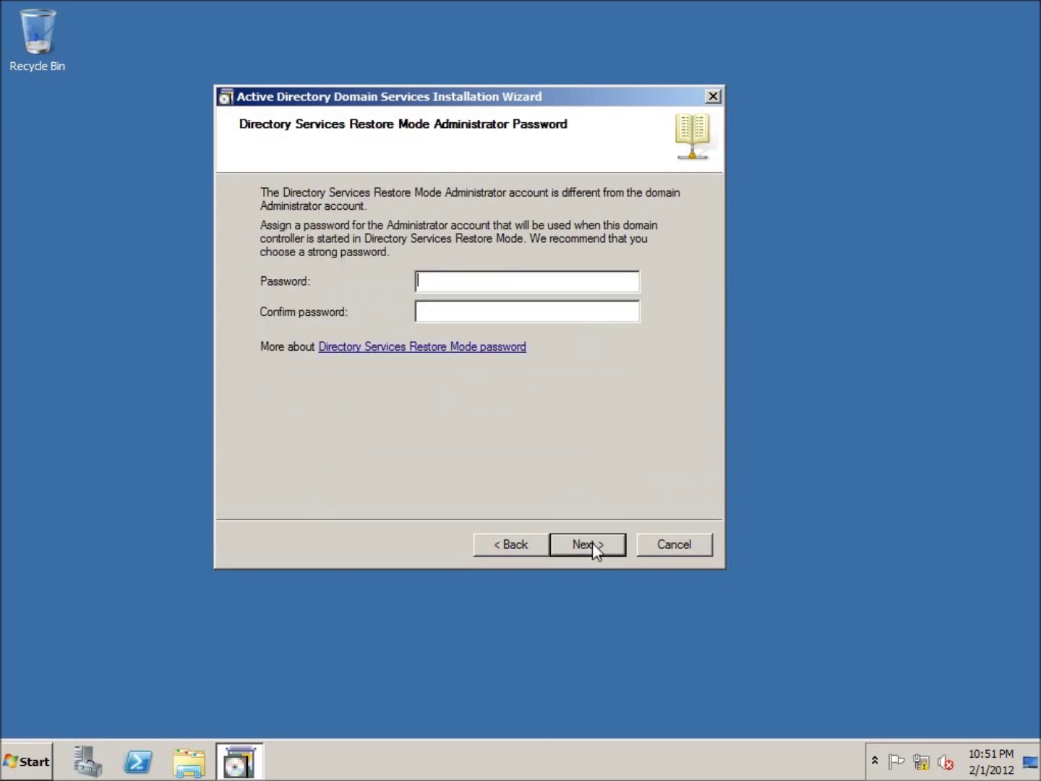
type("••••••••")
key("Tab")
type("••••••••")
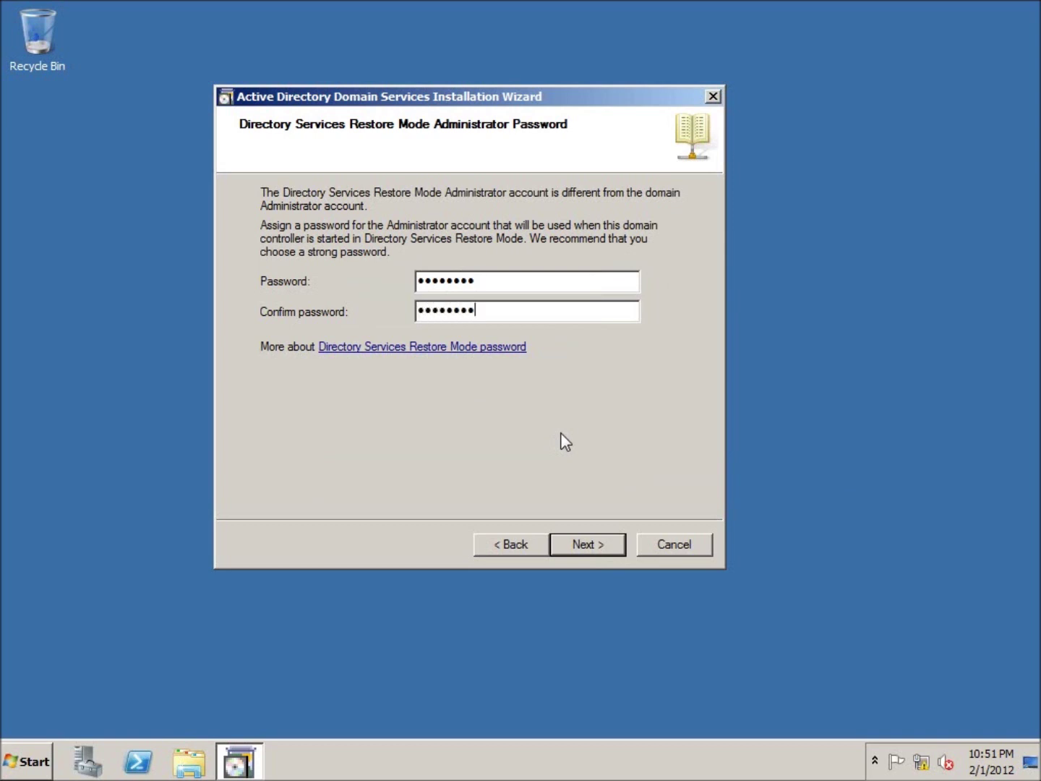
key("Return")
key("Return")
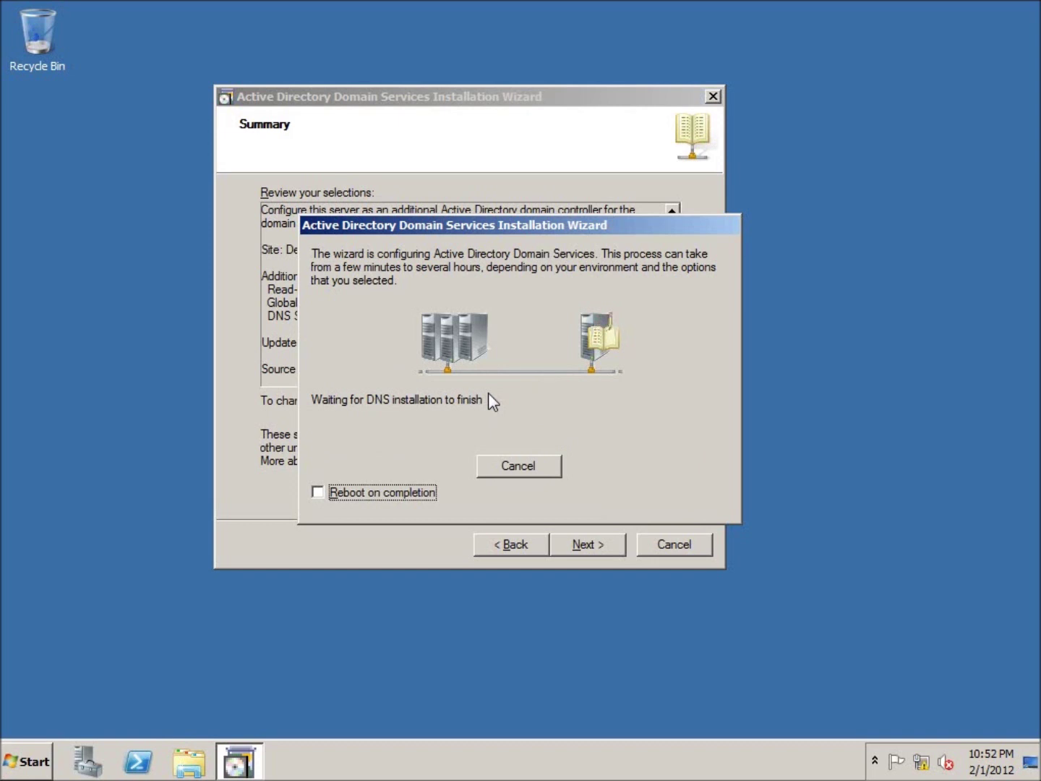
left_click(334, 499)
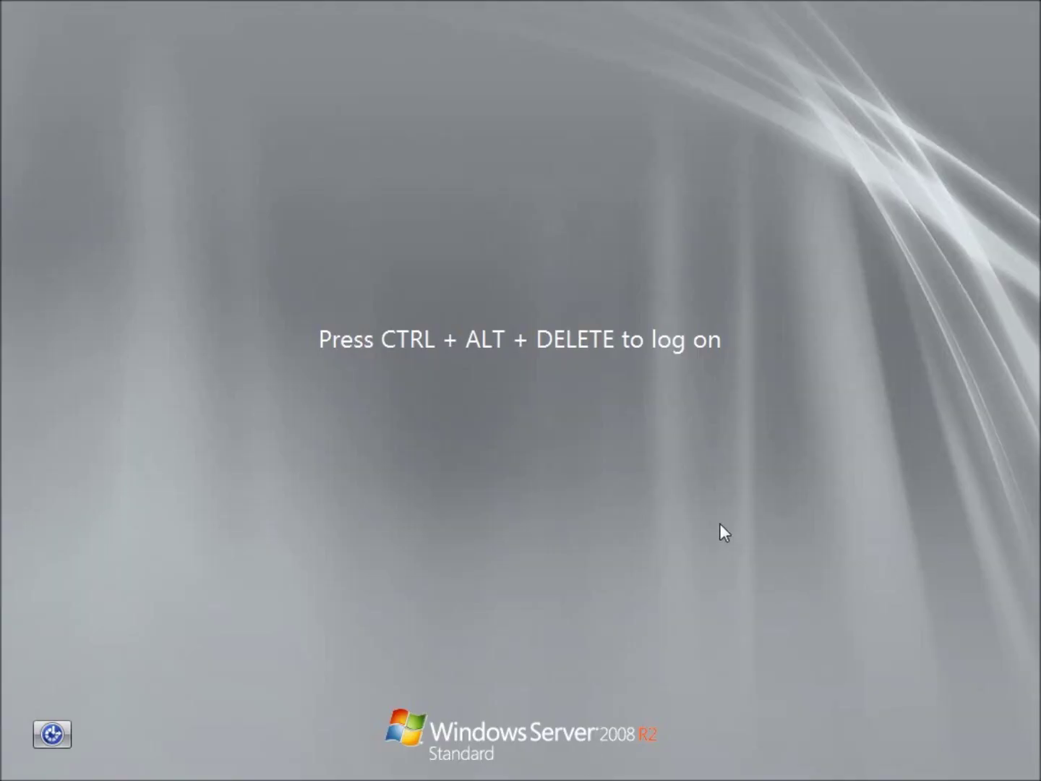
Log back on as PENNING\Administrator and close the Server Manager roles overview.
key("ctrl+alt+Delete")
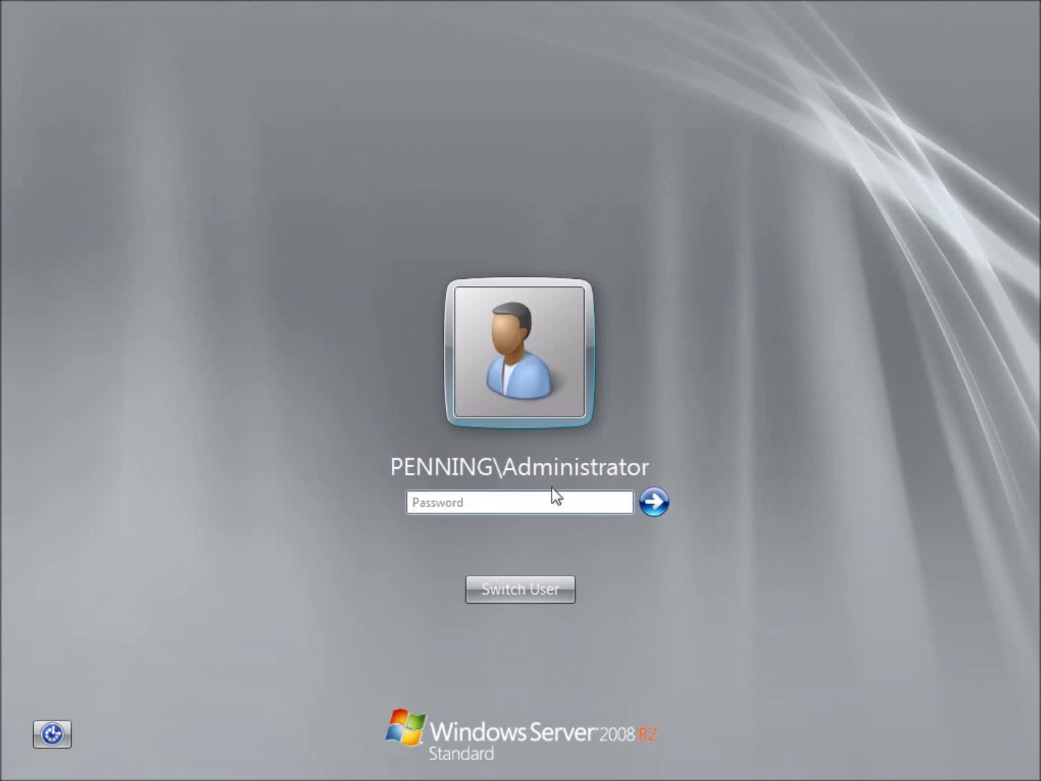
left_click(498, 503)
type("••••••••••")
key("Return")
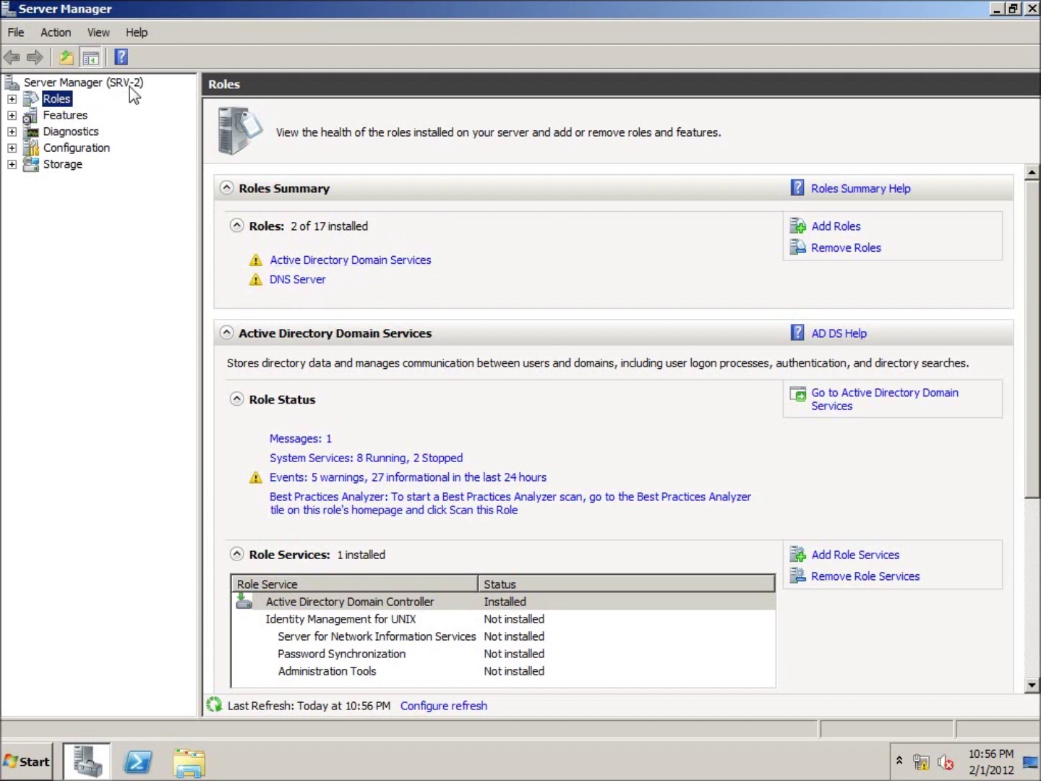
left_click(1030, 10)
Launch Active Directory Users and Computers from Administrative Tools.
left_click(33, 759)
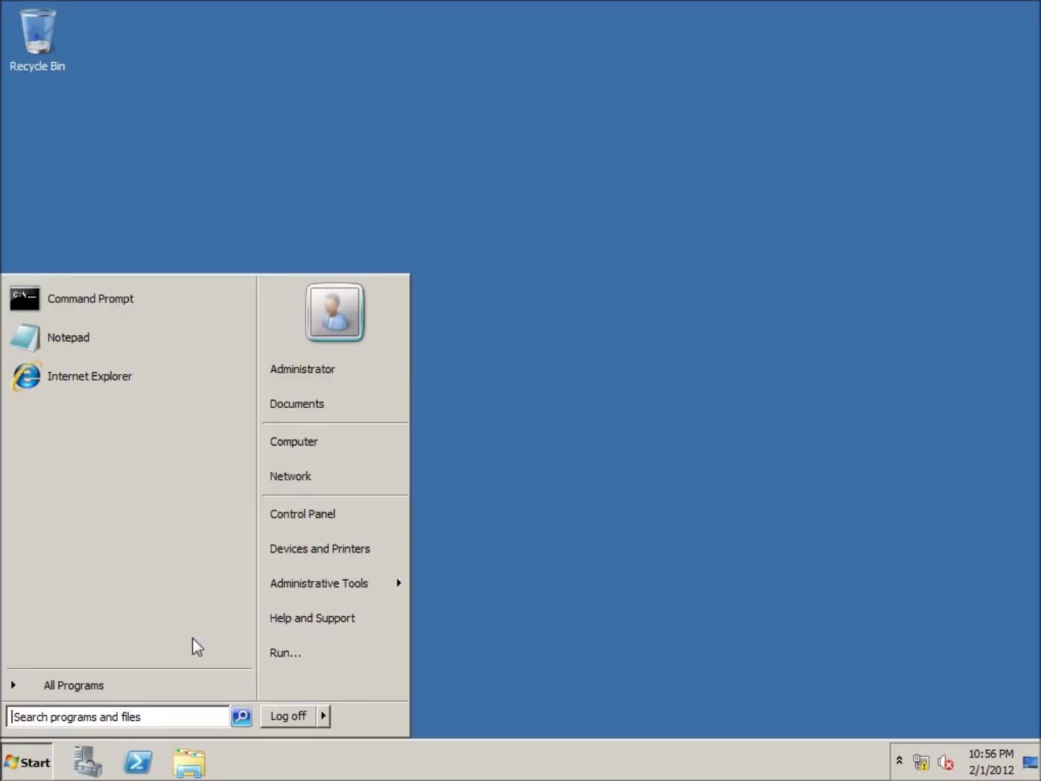
mouse_move(308, 595)
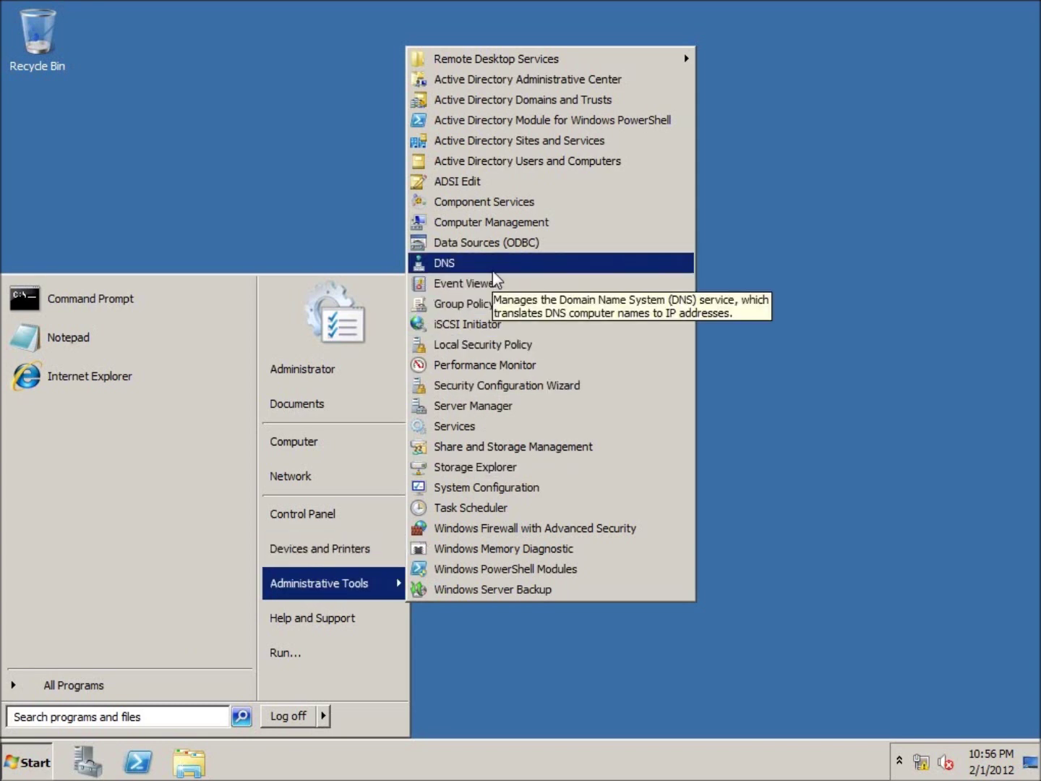
left_click(514, 161)
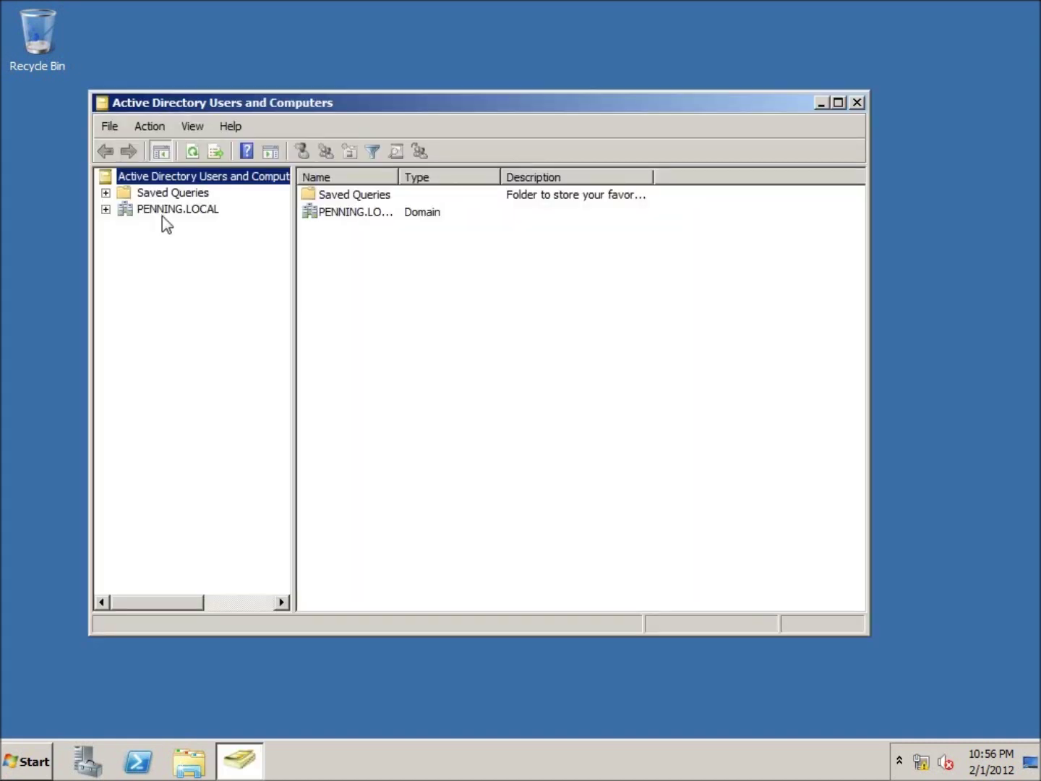
Expand PENNING.LOCAL to list SRV-1 and SRV-2 under Domain Controllers, then the accounts in Users.
left_click(106, 210)
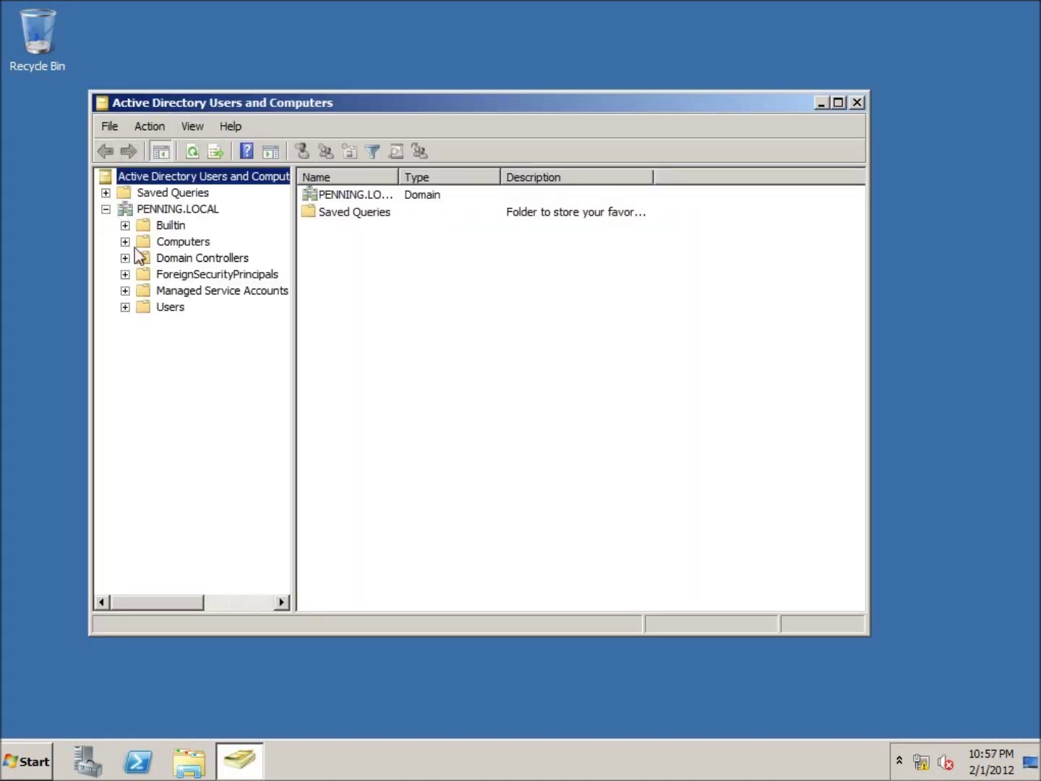
left_click(173, 261)
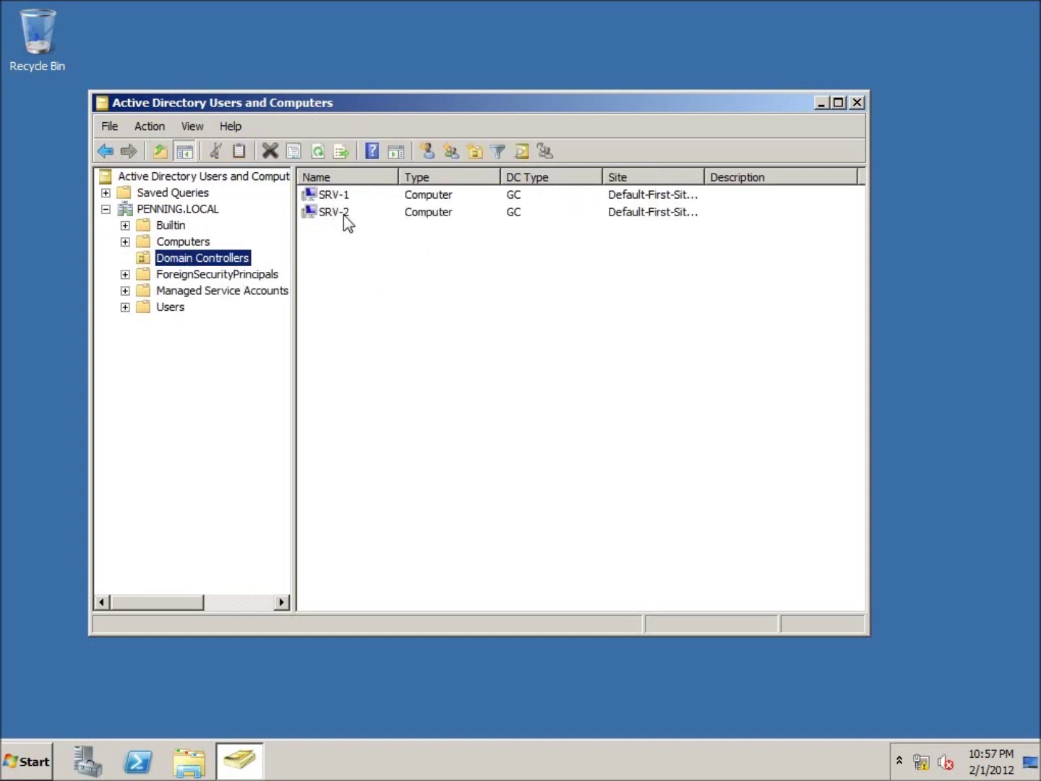
left_click(124, 307)
left_click(172, 310)
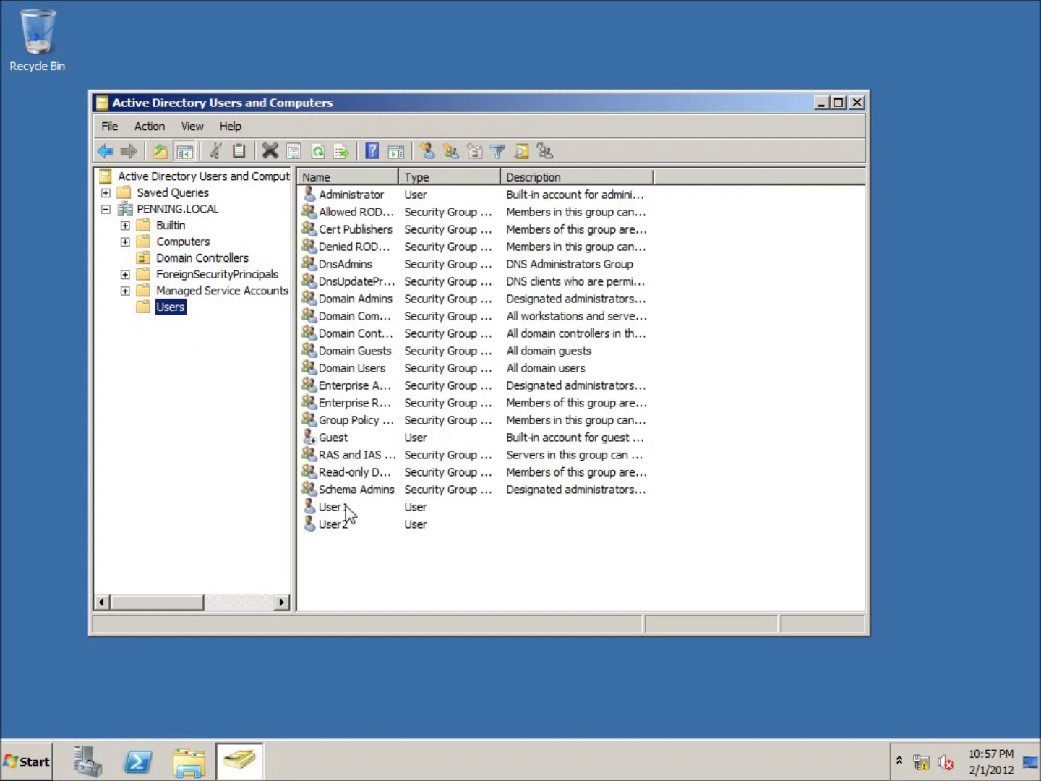